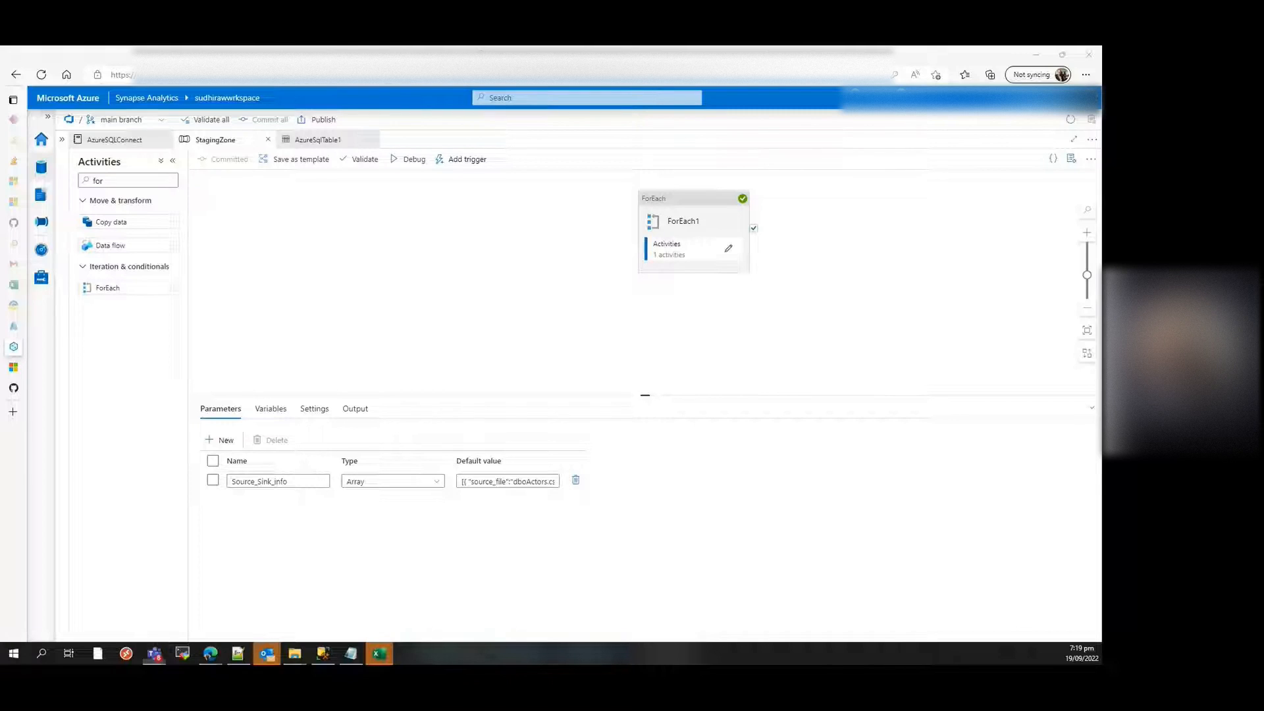
Step: Examine the columns and rows of the source file dboActors.csv in Excel at full window size, and put the workbook away
{"action": "left_click_drag", "start_coordinate": [837, 616], "coordinate": [687, 188]}
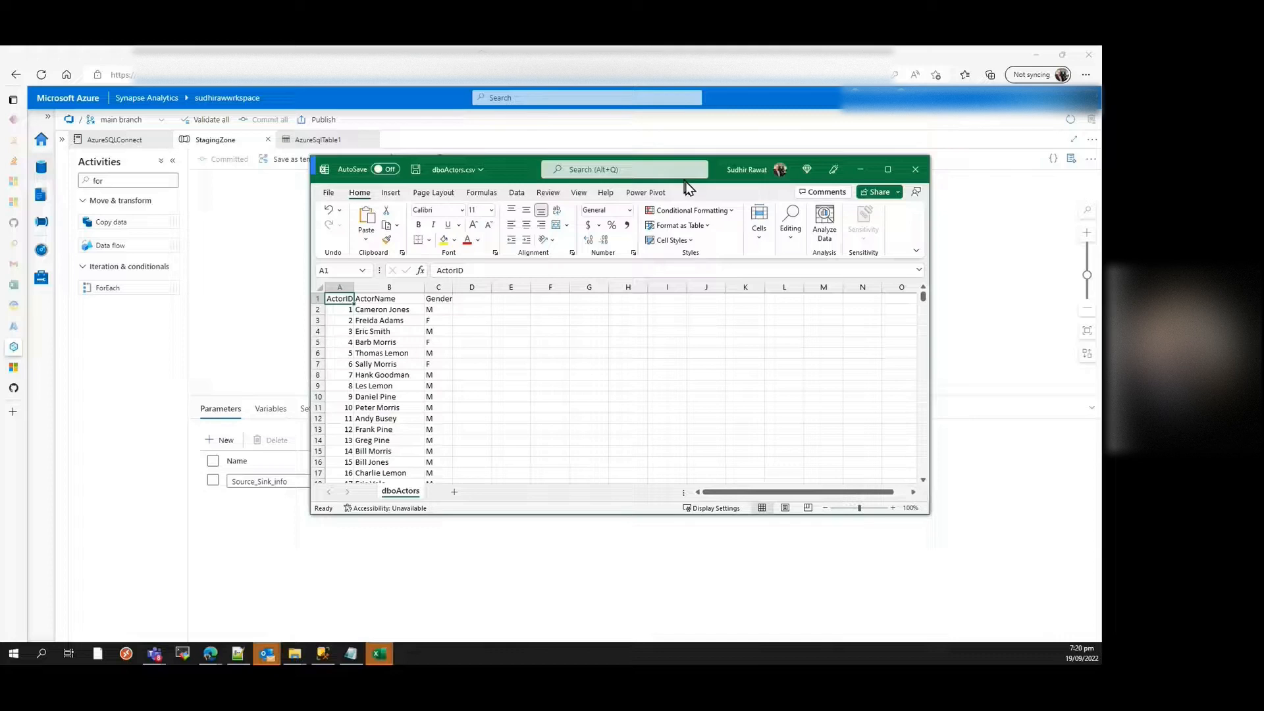
{"action": "left_click", "coordinate": [887, 170]}
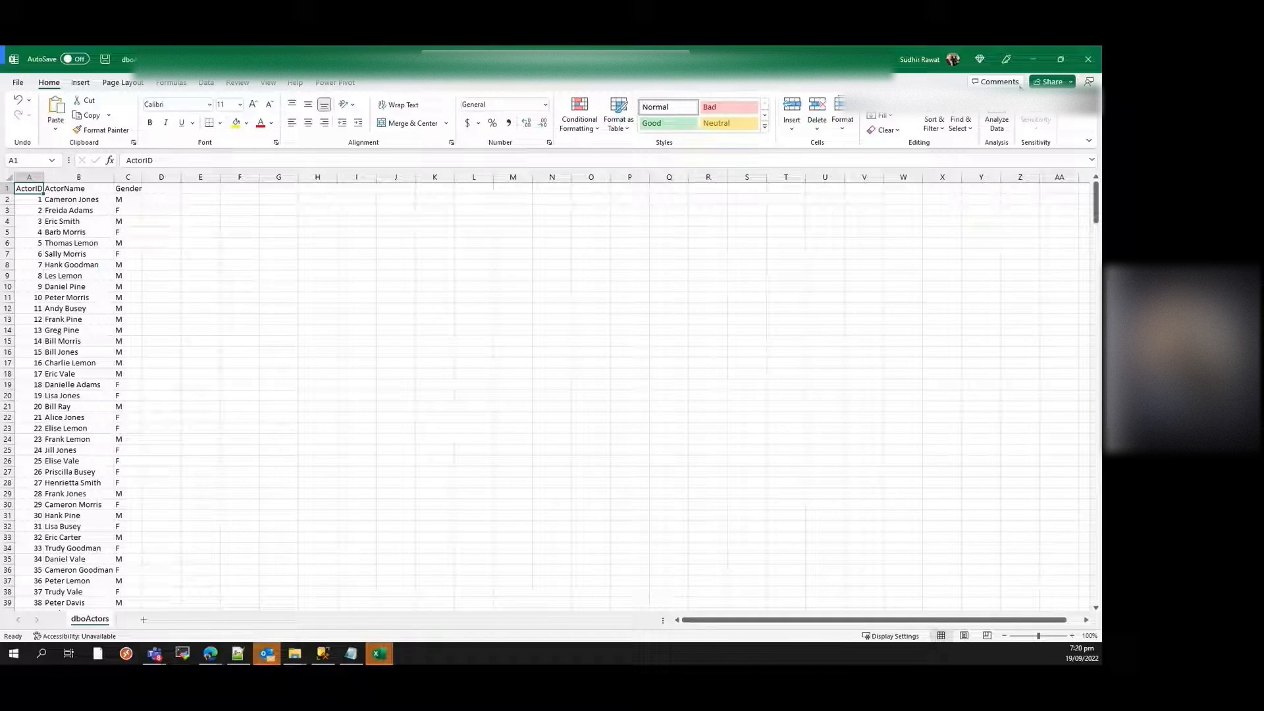
{"action": "left_click", "coordinate": [1032, 59]}
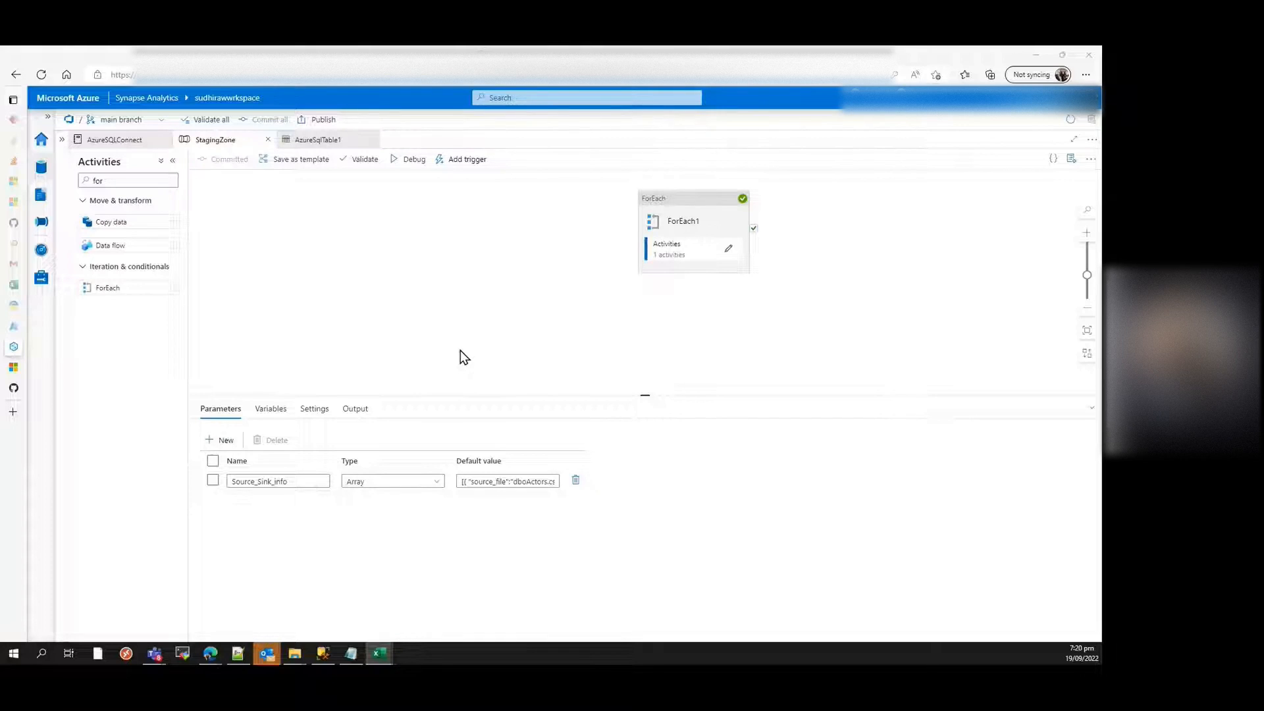
Step: Examine the Source_Sink_info array parameter and read its full default value, with source files and destination tables, in Notepad
{"action": "left_click", "coordinate": [279, 482]}
{"action": "left_click", "coordinate": [463, 482]}
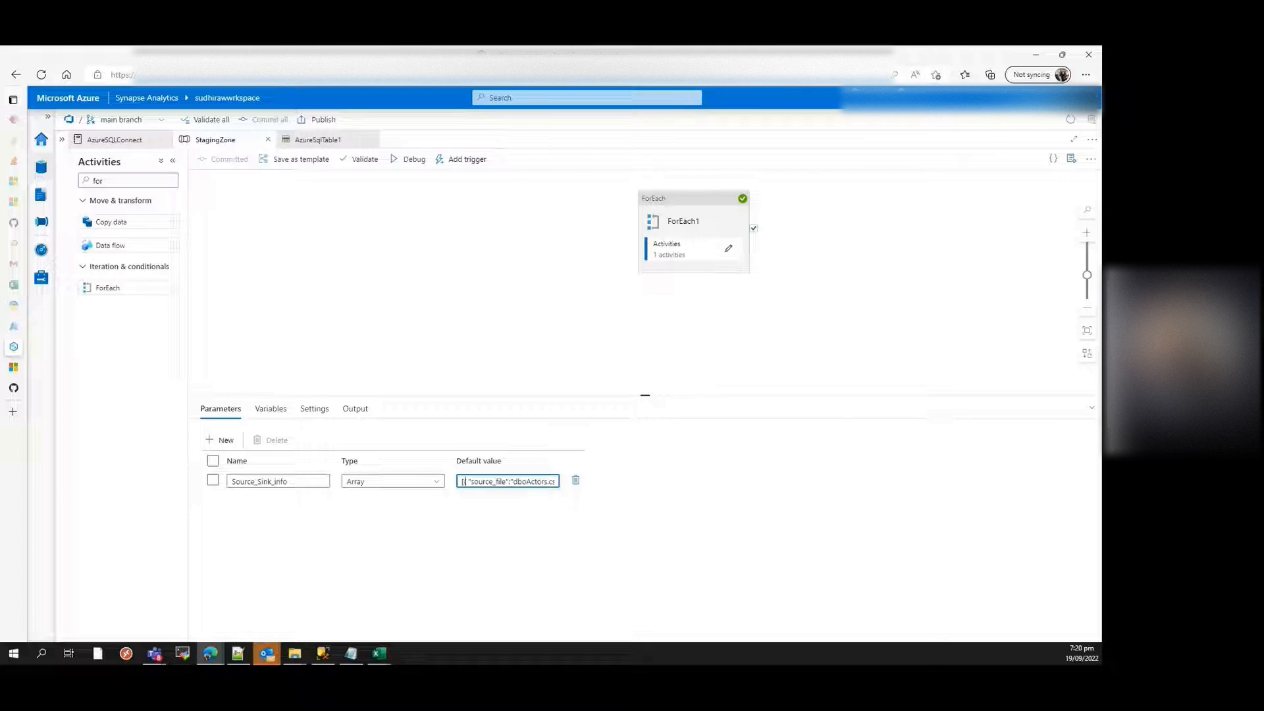
{"action": "left_click_drag", "start_coordinate": [797, 663], "coordinate": [598, 173]}
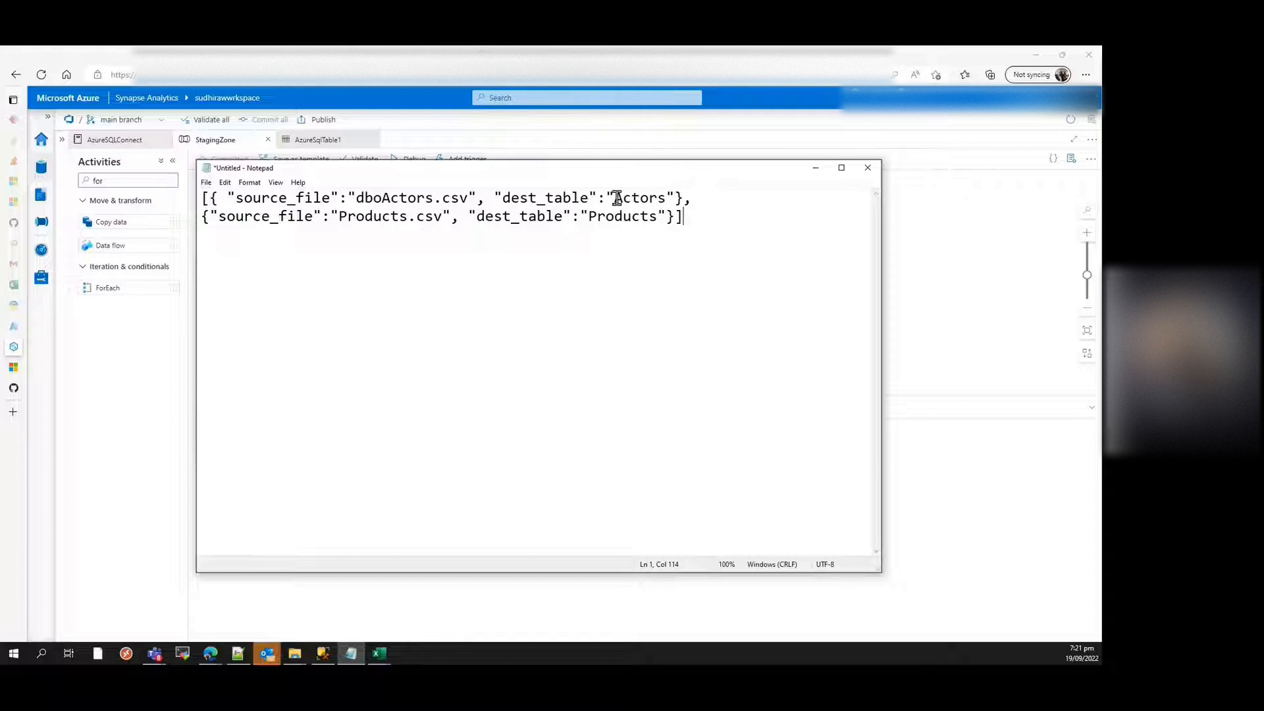
{"action": "left_click_drag", "start_coordinate": [617, 172], "coordinate": [724, 664]}
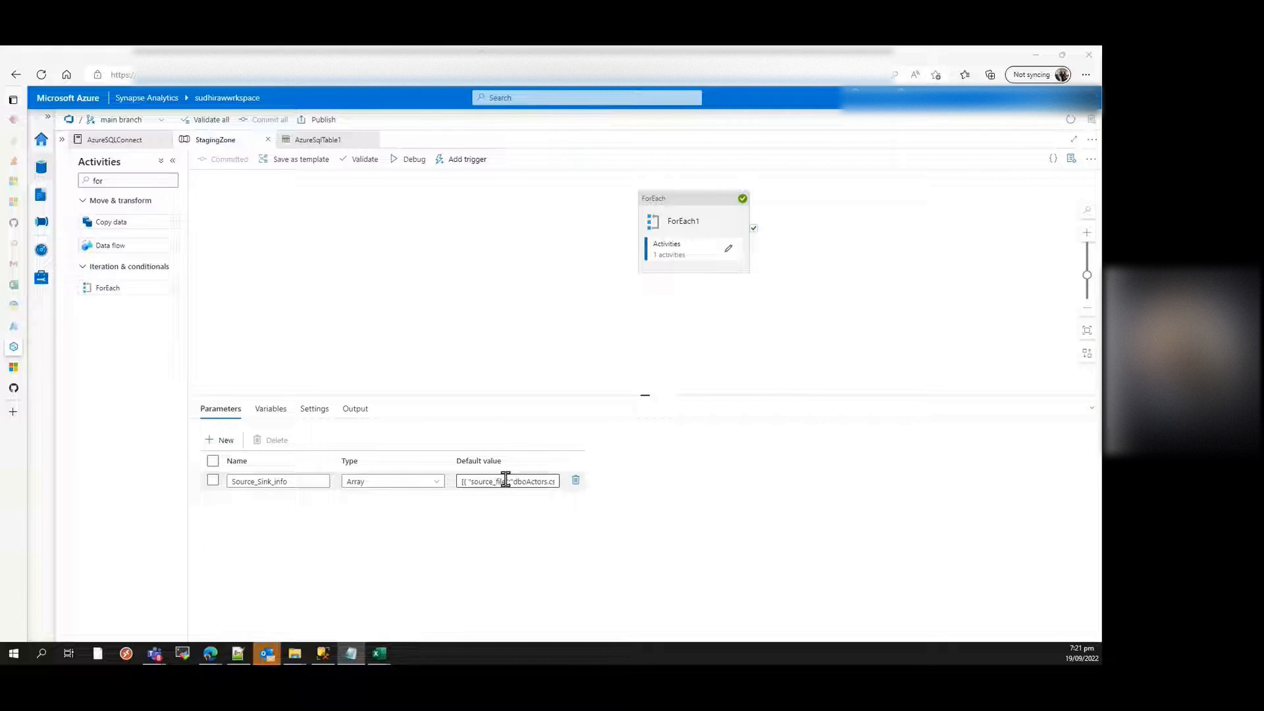
Step: Inspect the ForEach1 activity's inner activity and the expression behind its Items setting, leaving both unmodified
{"action": "left_click", "coordinate": [669, 219]}
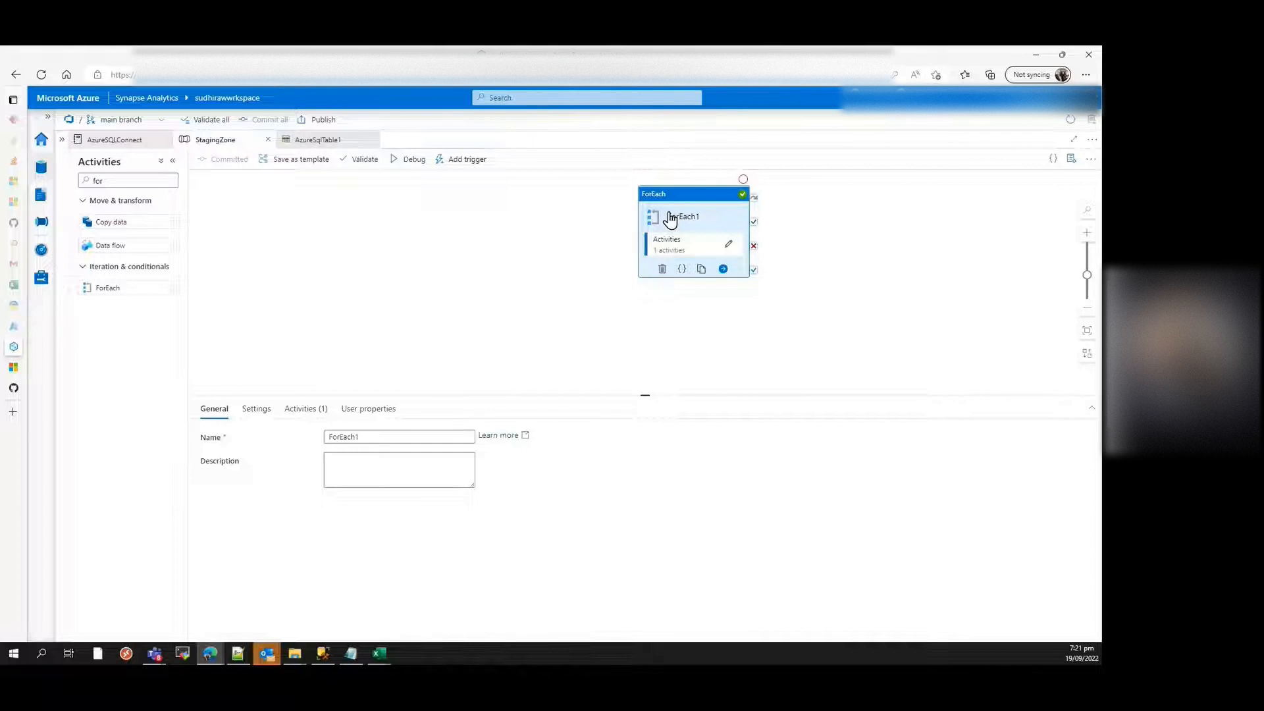
{"action": "left_click", "coordinate": [295, 413]}
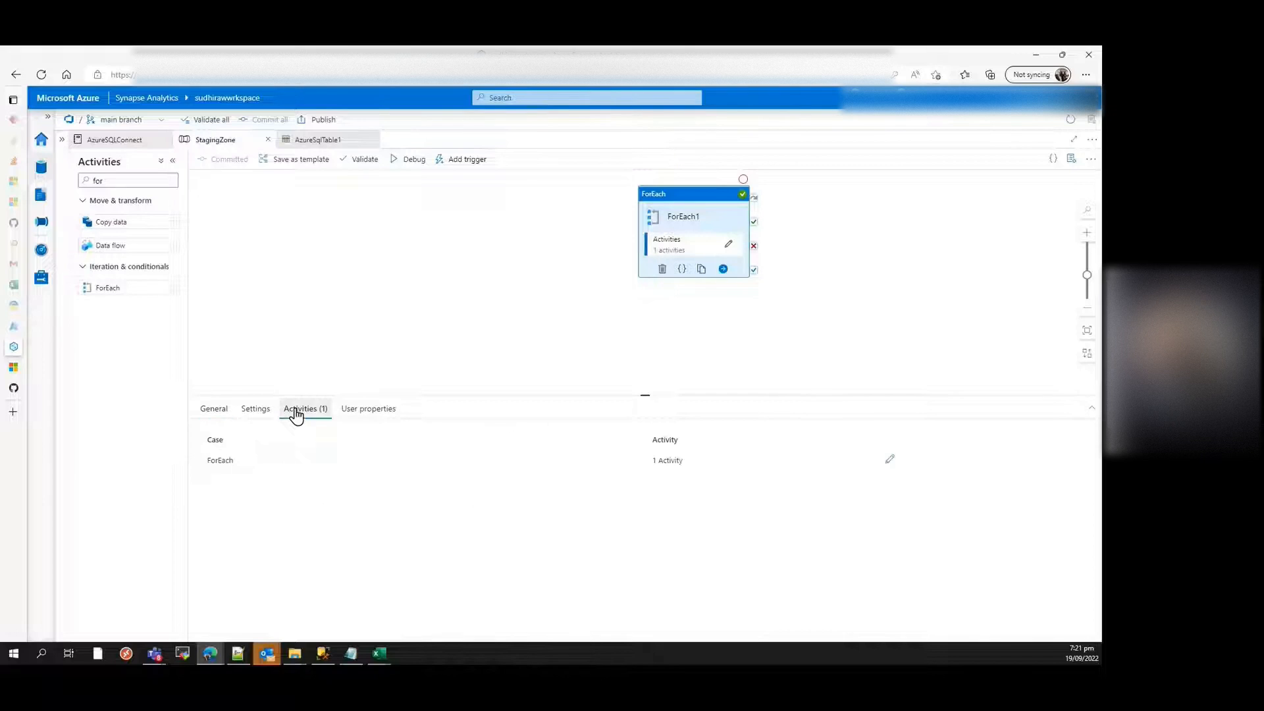
{"action": "left_click", "coordinate": [889, 459]}
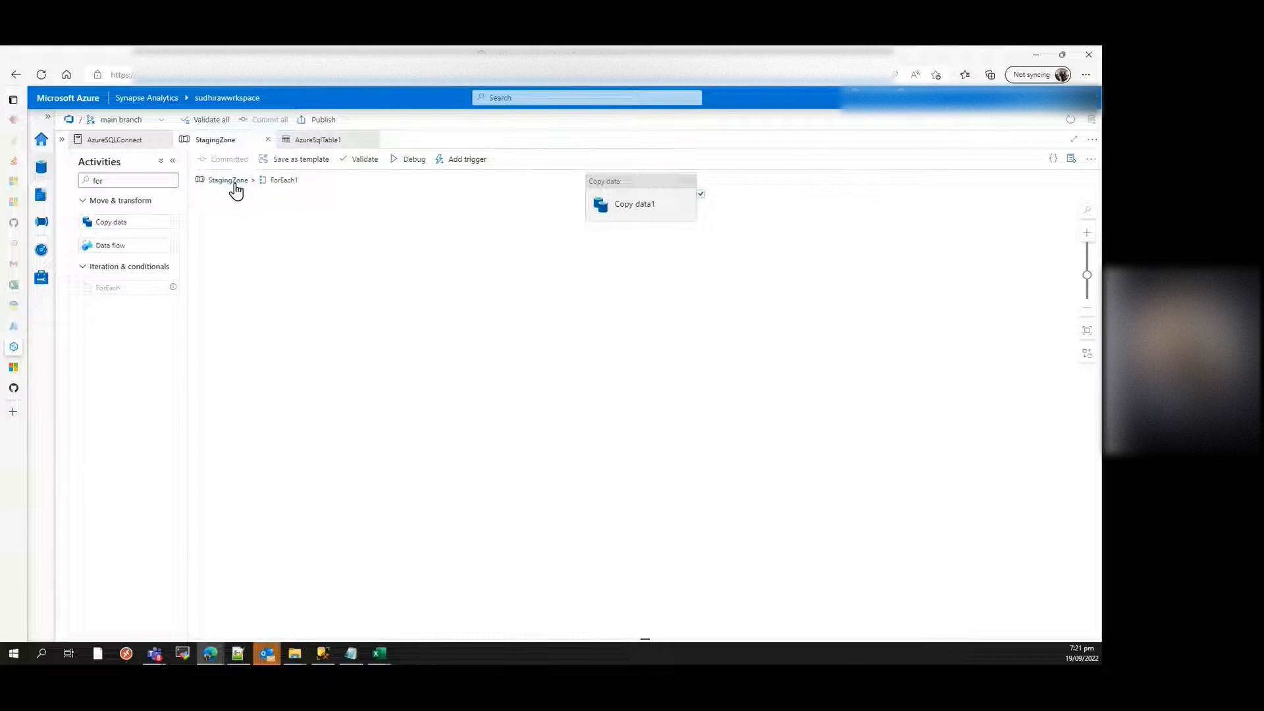
{"action": "left_click", "coordinate": [227, 181]}
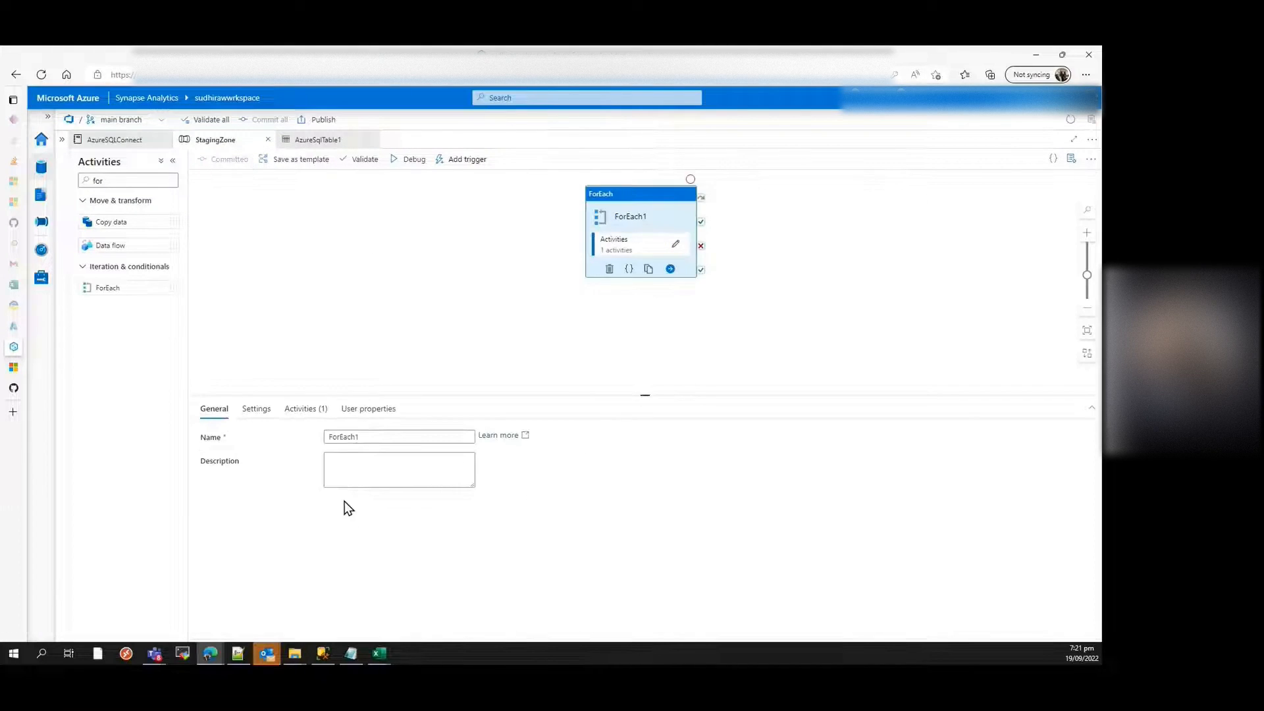
{"action": "left_click", "coordinate": [262, 413]}
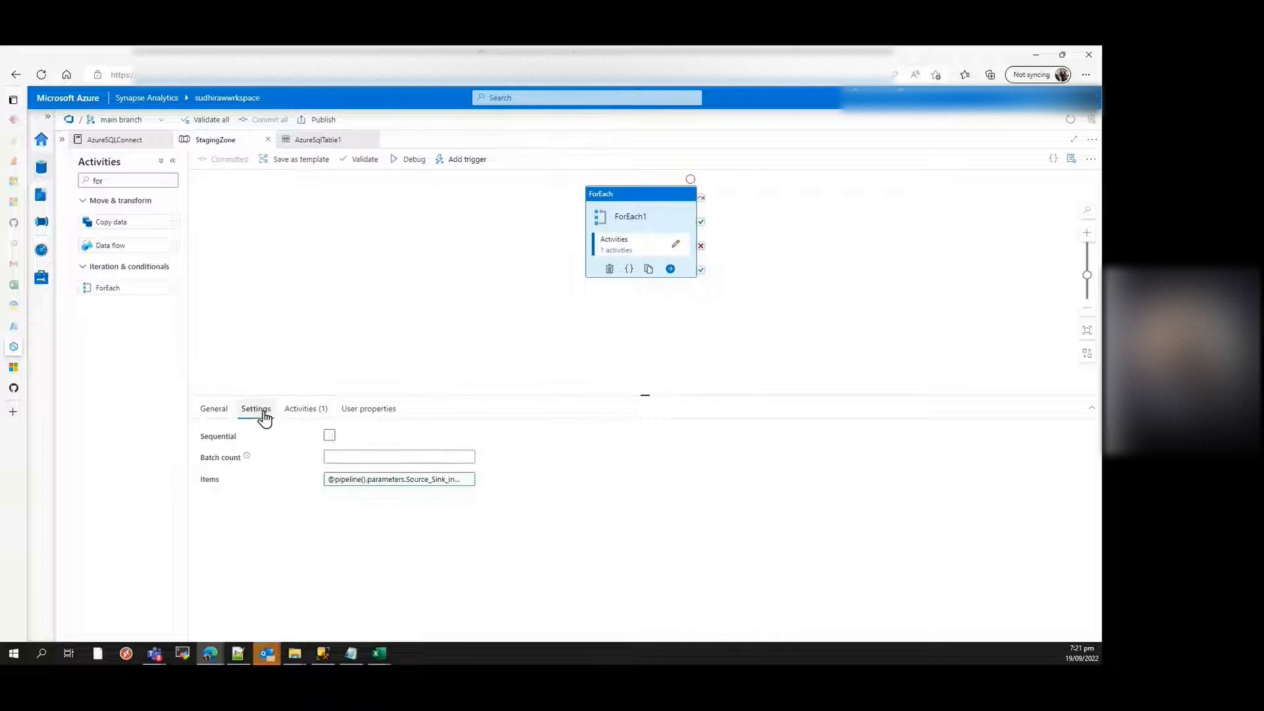
{"action": "left_click", "coordinate": [390, 480]}
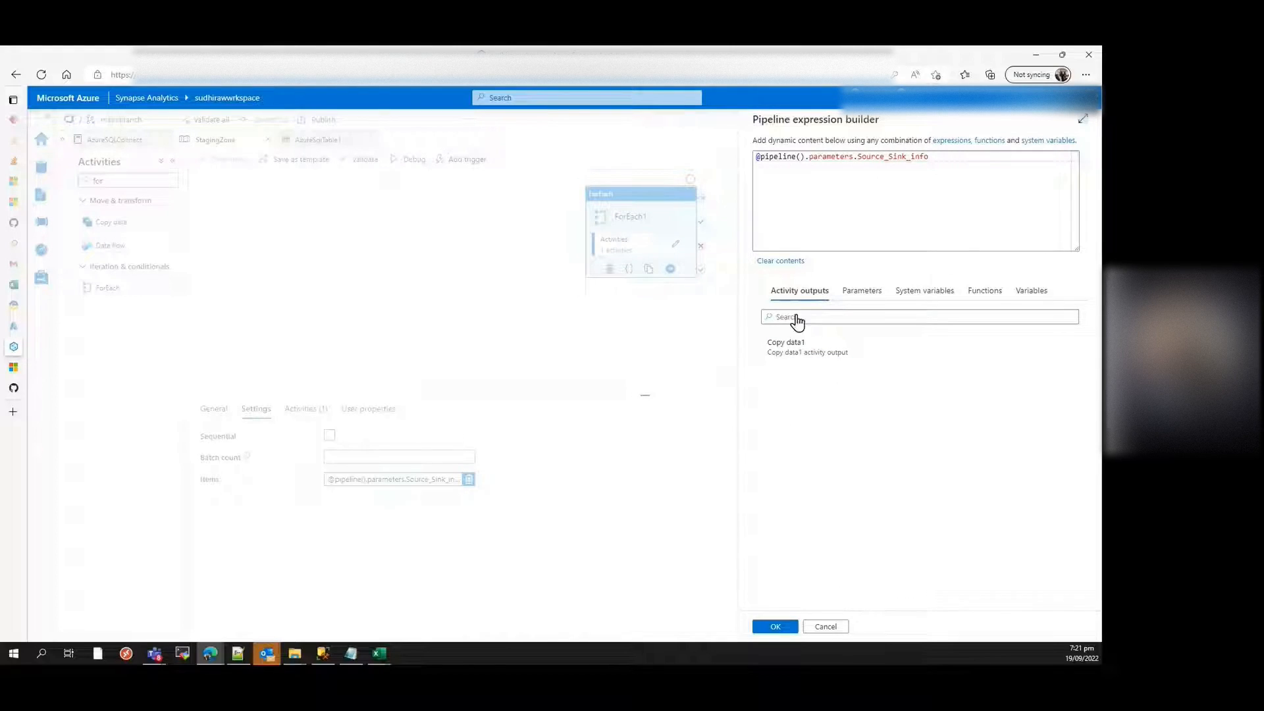
{"action": "left_click", "coordinate": [825, 627]}
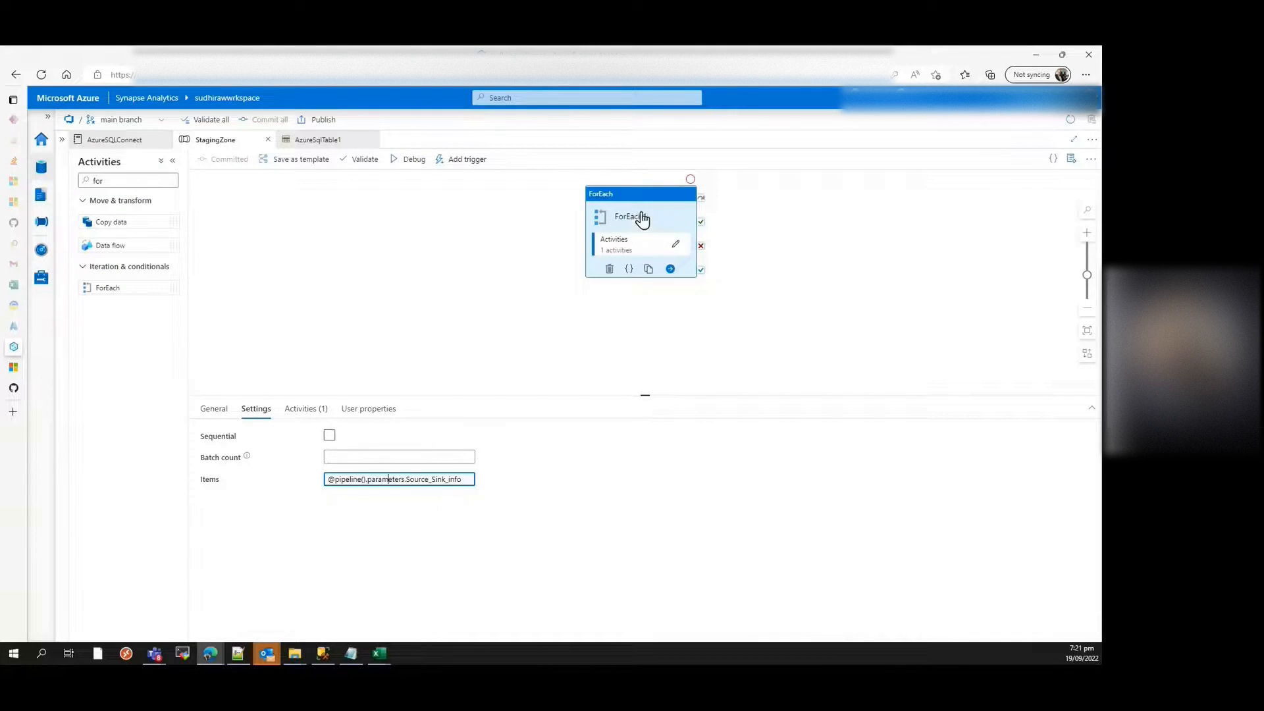
Step: Open the Copy data1 activity inside ForEach1 and examine the wildcard file name expression of its source
{"action": "left_click", "coordinate": [677, 248]}
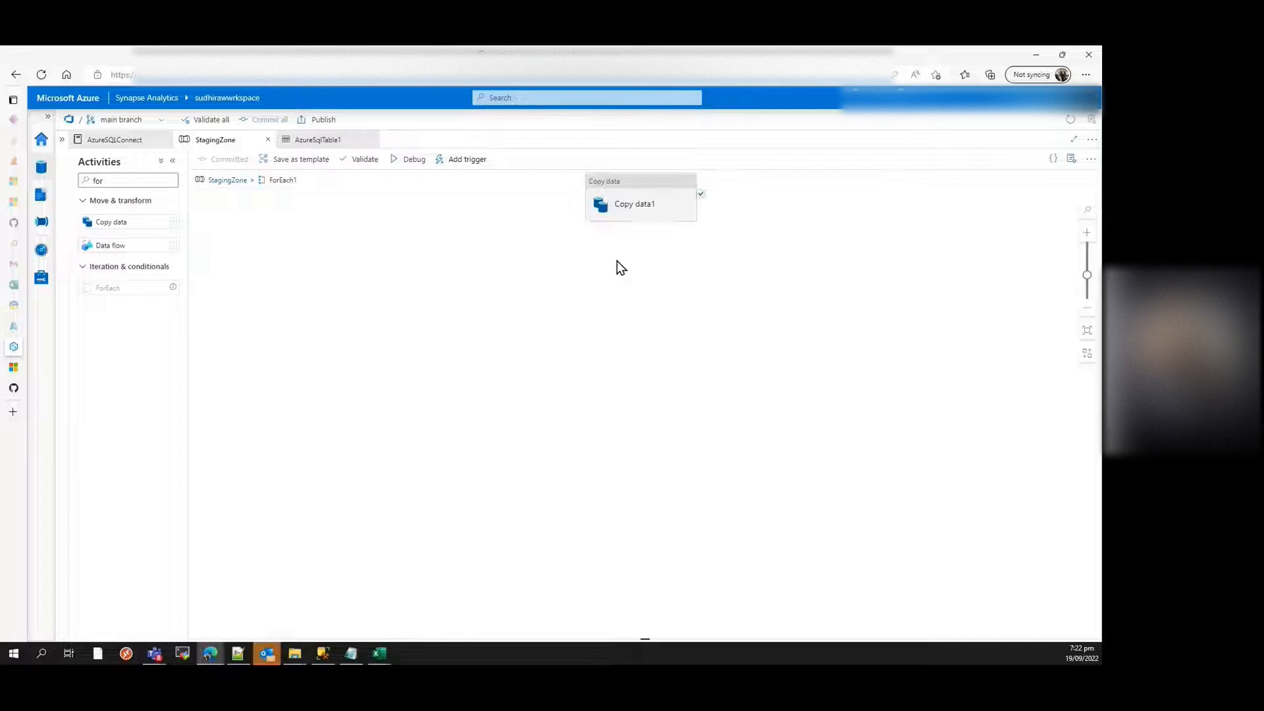
{"action": "left_click", "coordinate": [645, 192]}
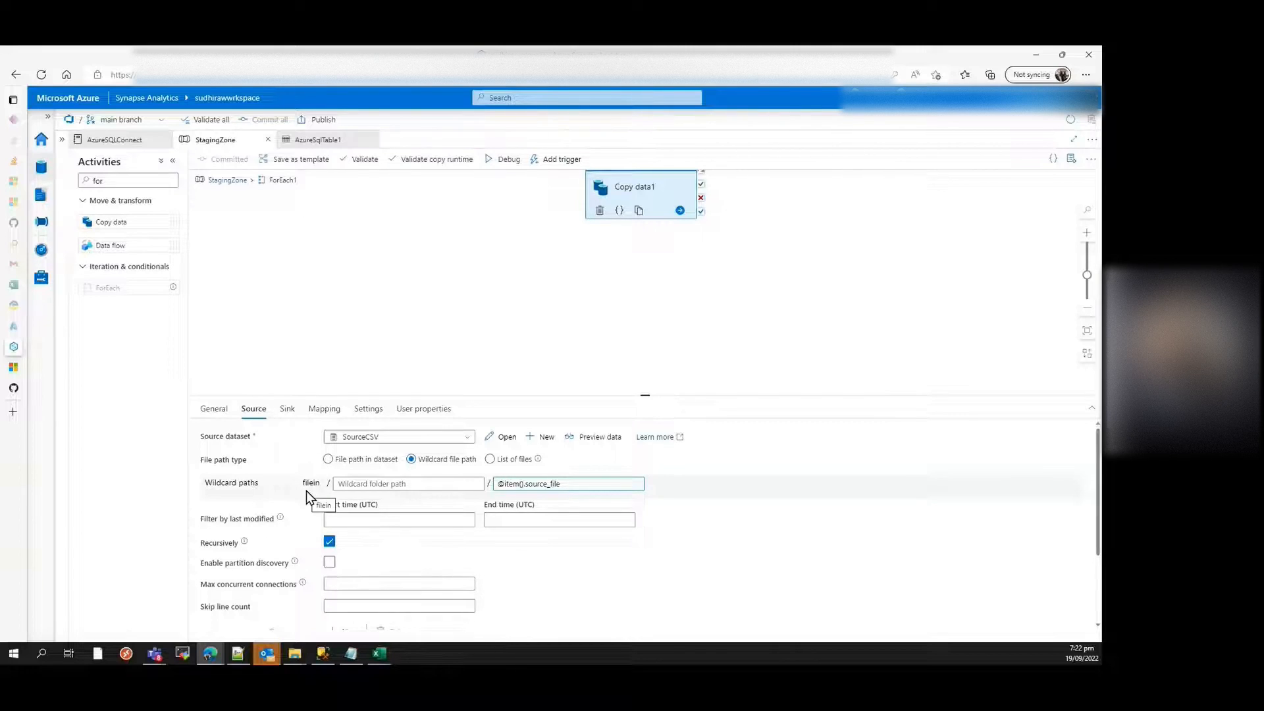
{"action": "left_click", "coordinate": [544, 495]}
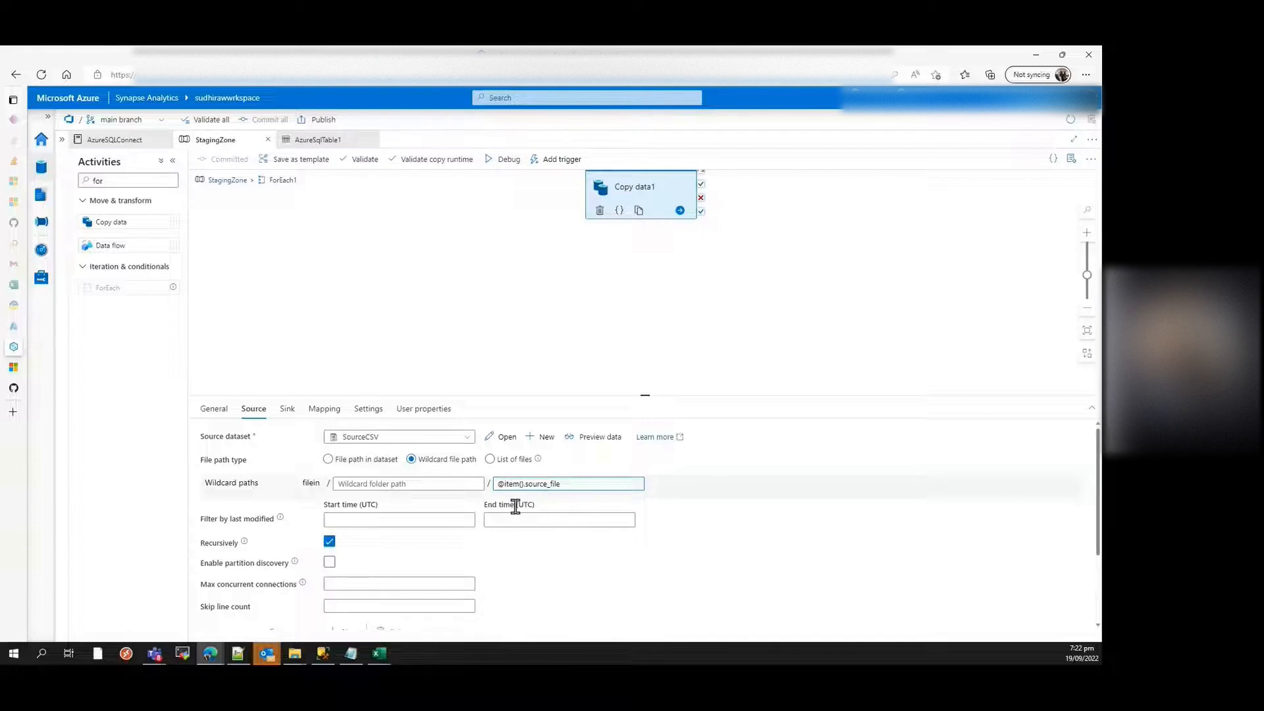
Step: Enlarge the Copy data1 properties area and examine the additional columns RecAddDate and RecStaticVal defined on the source
{"action": "scroll", "coordinate": [375, 510], "scroll_direction": "down", "scroll_amount": 1}
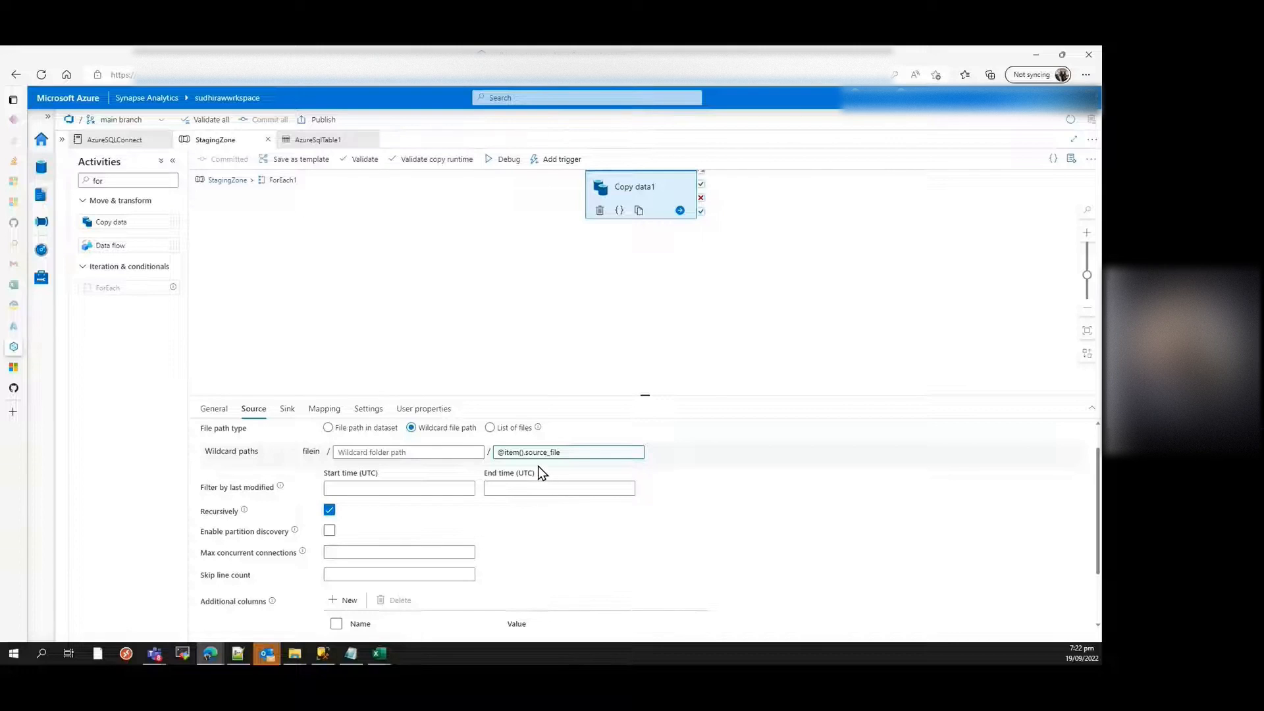
{"action": "scroll", "coordinate": [541, 472], "scroll_direction": "down", "scroll_amount": 2}
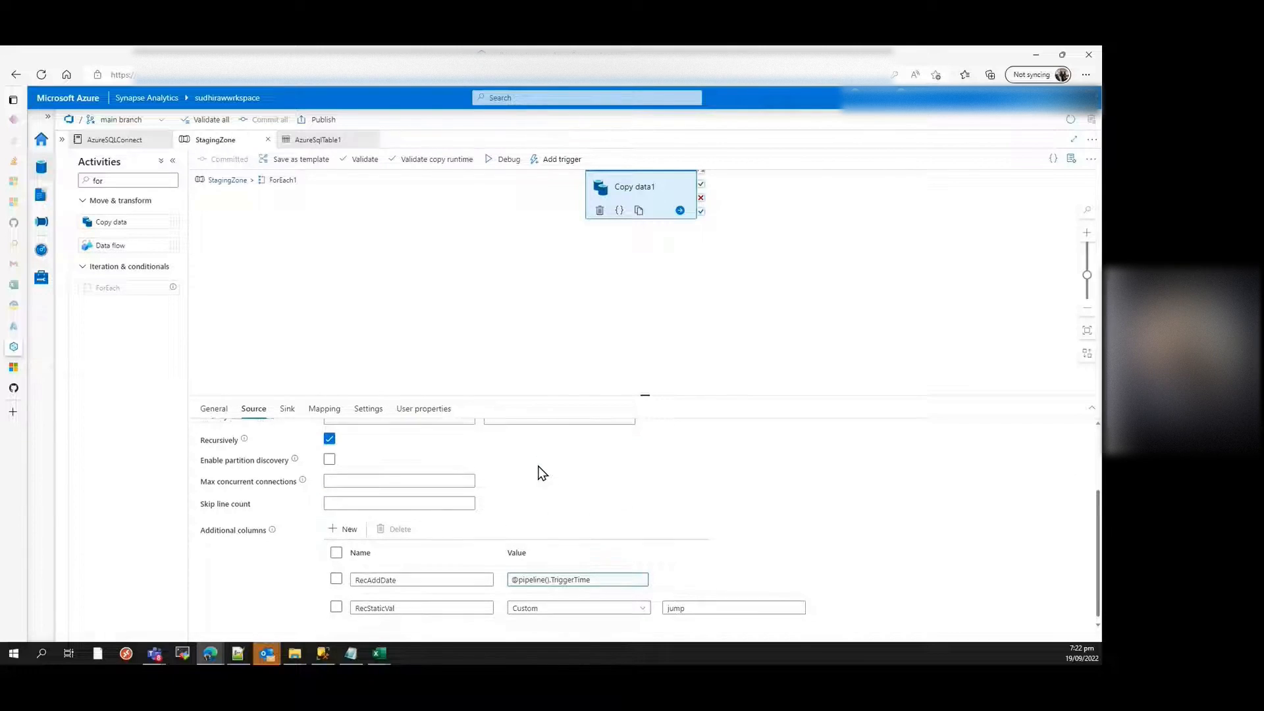
{"action": "mouse_move", "coordinate": [432, 606]}
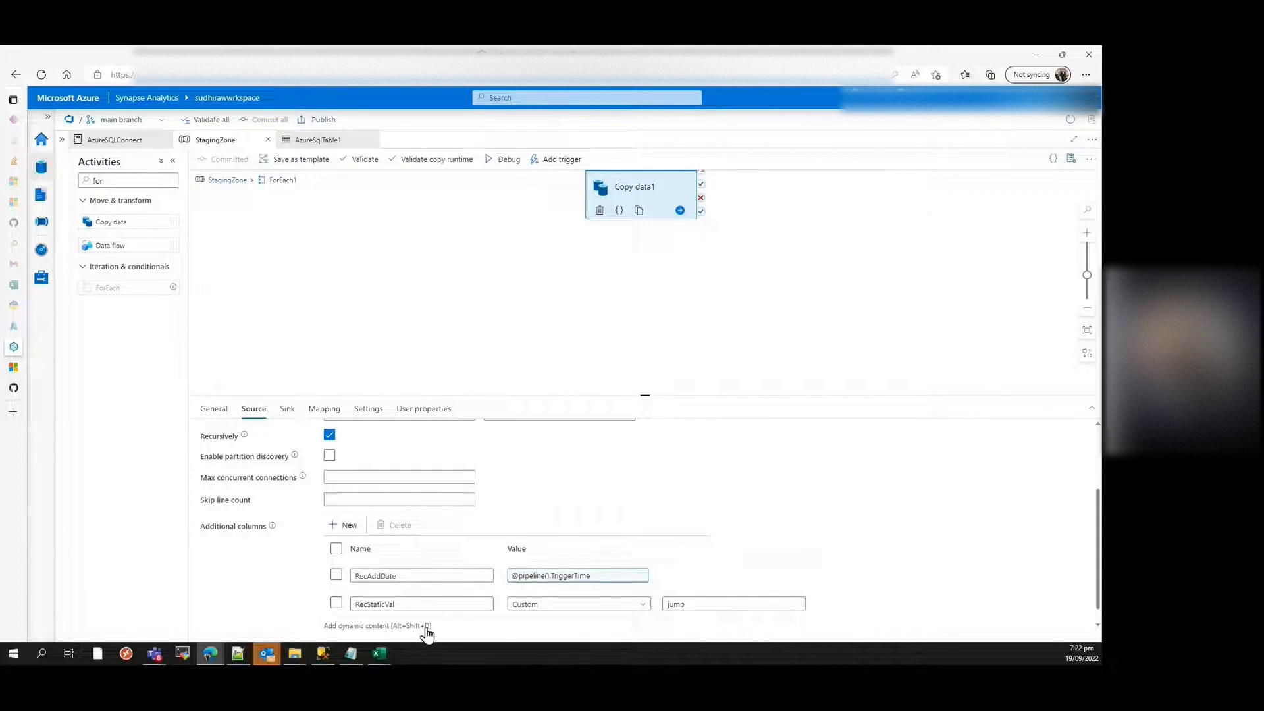
{"action": "left_click_drag", "start_coordinate": [647, 395], "coordinate": [633, 231]}
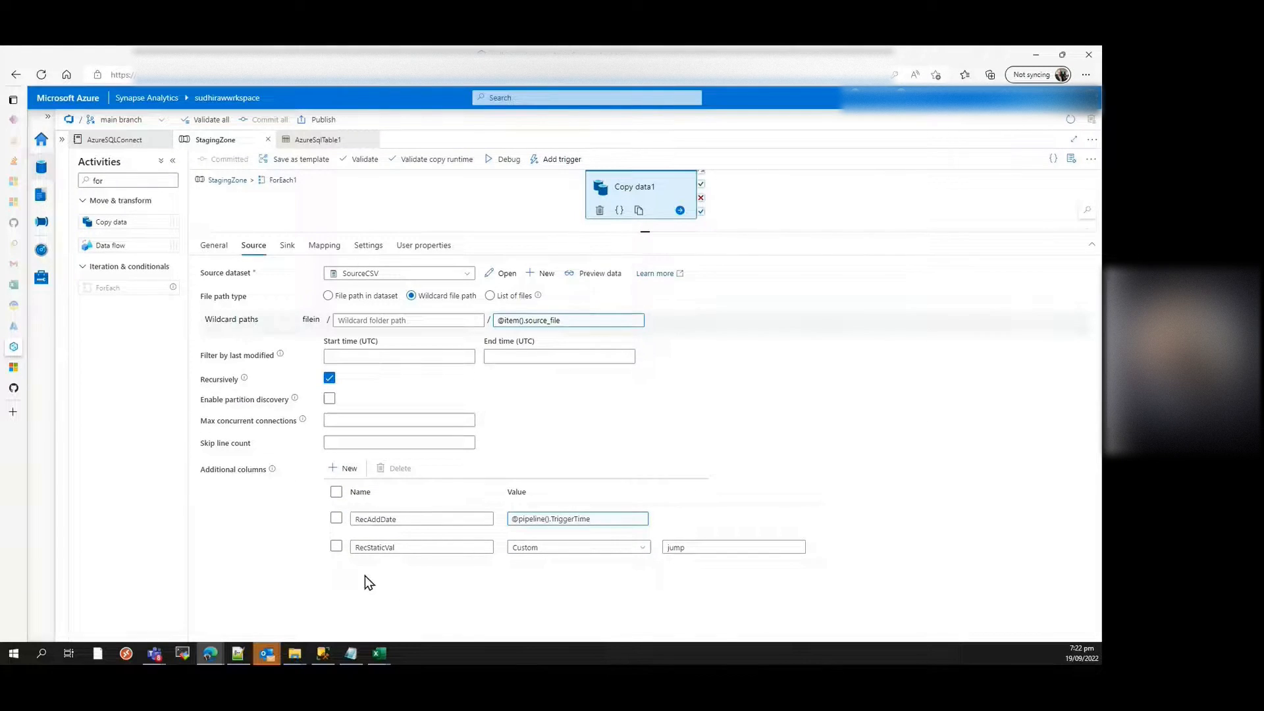
{"action": "mouse_move", "coordinate": [370, 534]}
{"action": "mouse_move", "coordinate": [570, 528]}
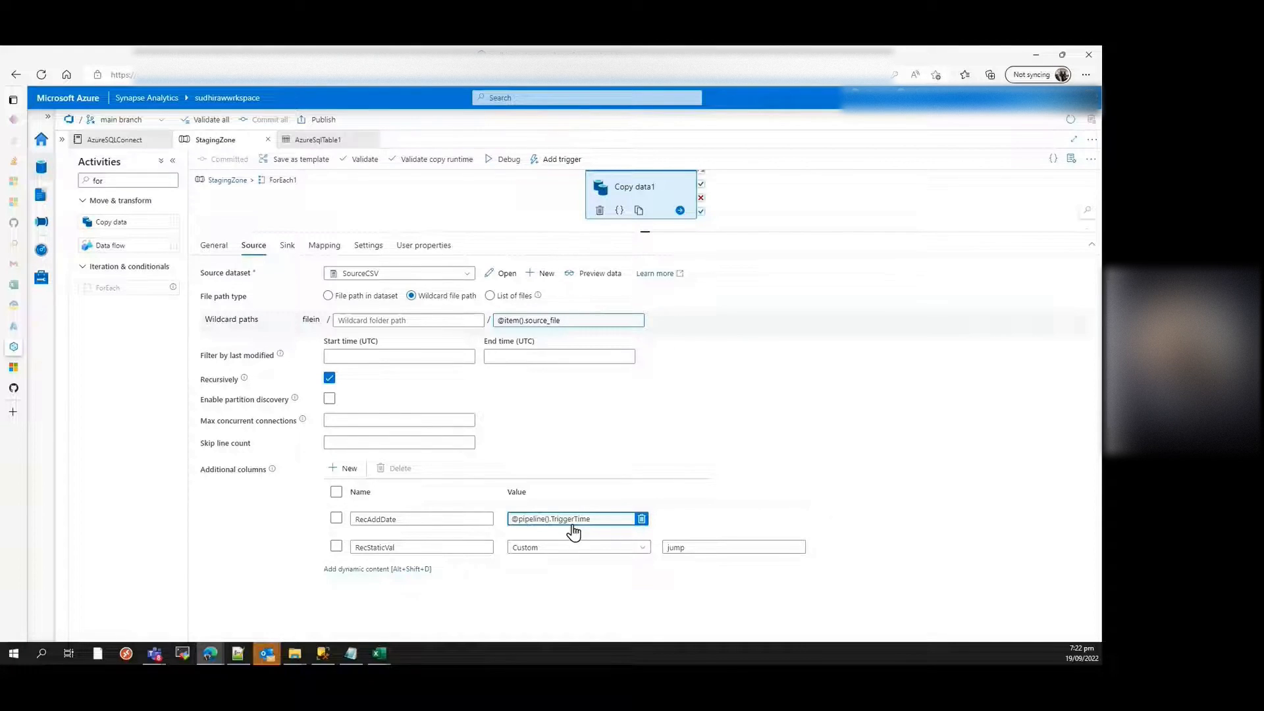
{"action": "left_click", "coordinate": [434, 553]}
Step: Open the Copy data1 sink dataset AzureSqlTable1, examine its parameters and connection table expression, and close the dataset
{"action": "left_click", "coordinate": [287, 246]}
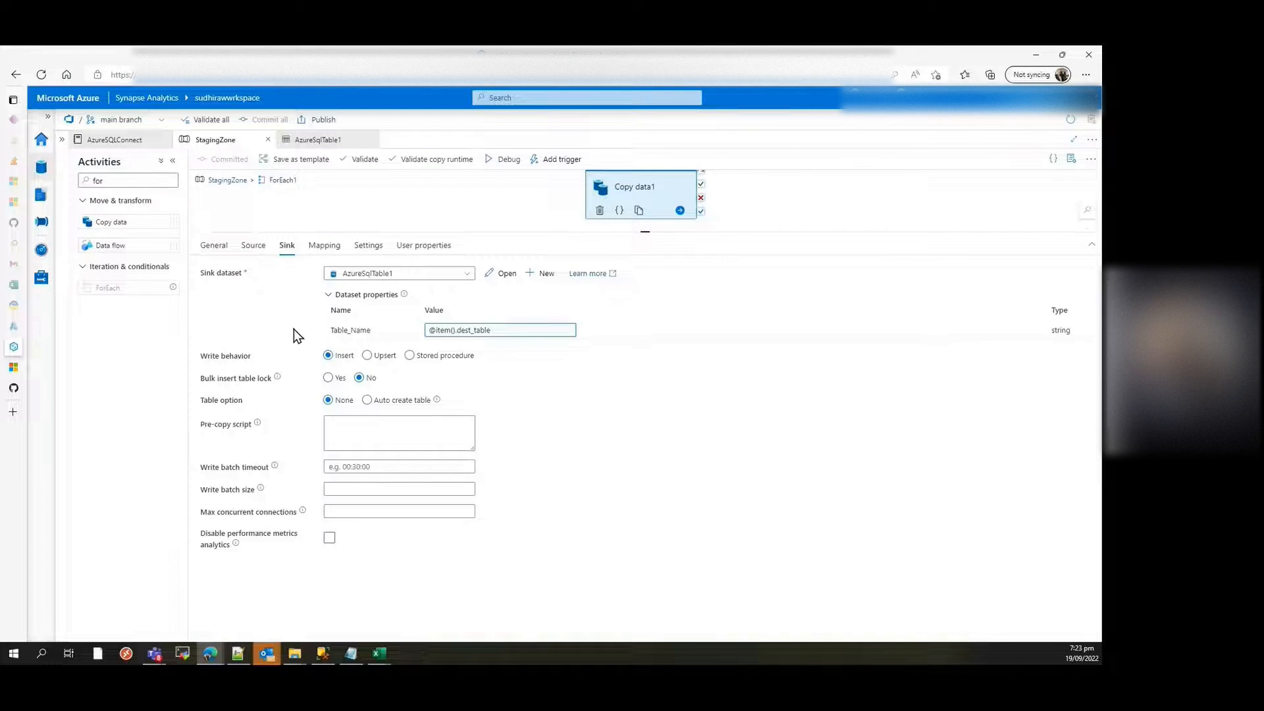
{"action": "left_click", "coordinate": [505, 274]}
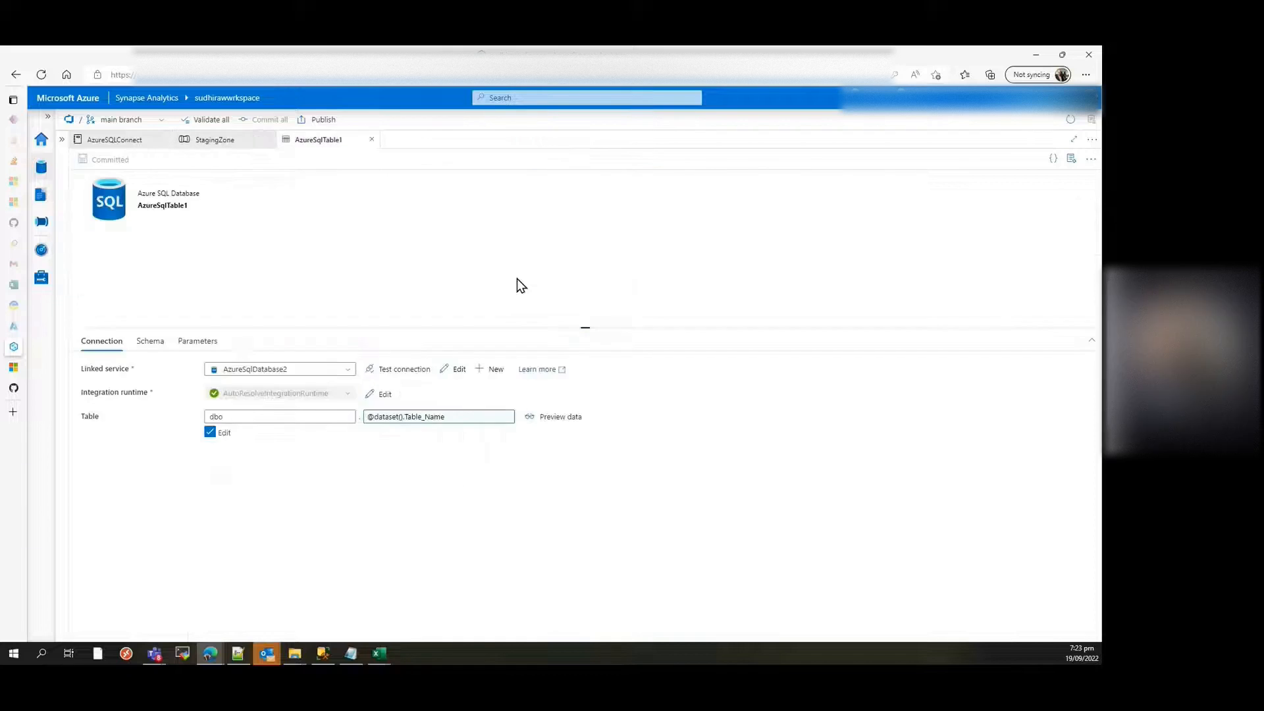
{"action": "left_click", "coordinate": [206, 349]}
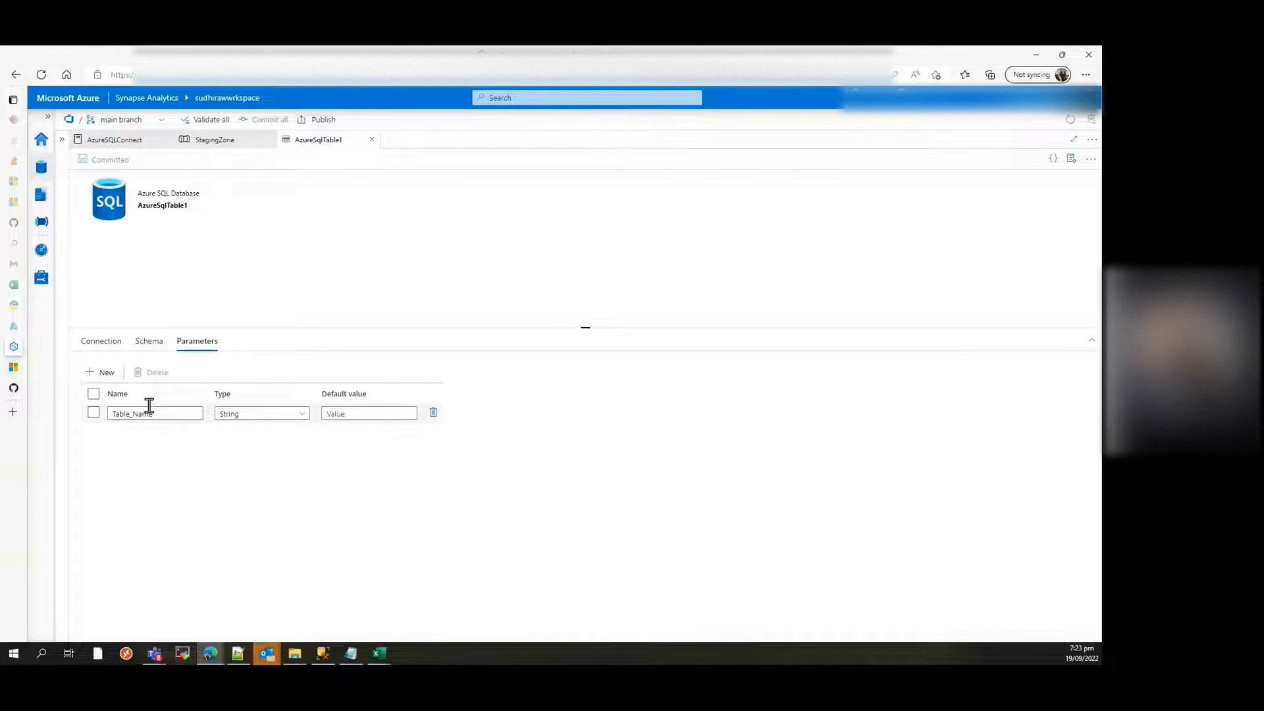
{"action": "left_click", "coordinate": [101, 342]}
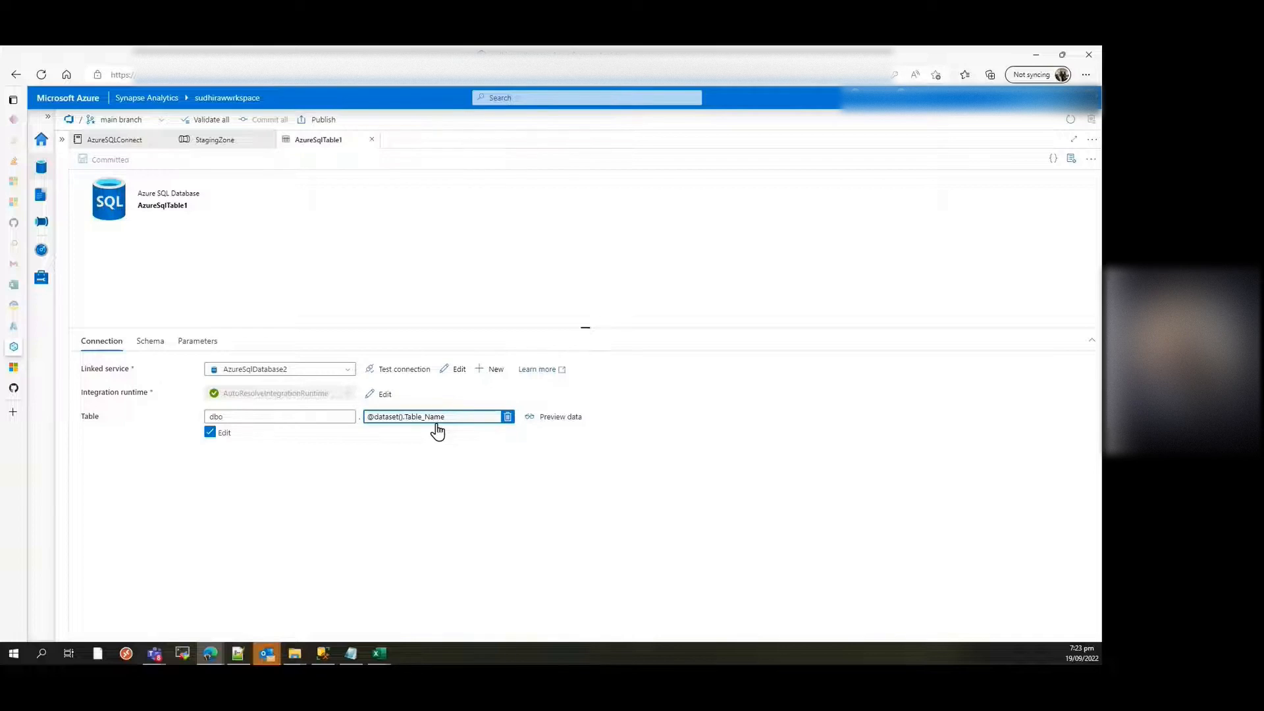
{"action": "left_click", "coordinate": [370, 141]}
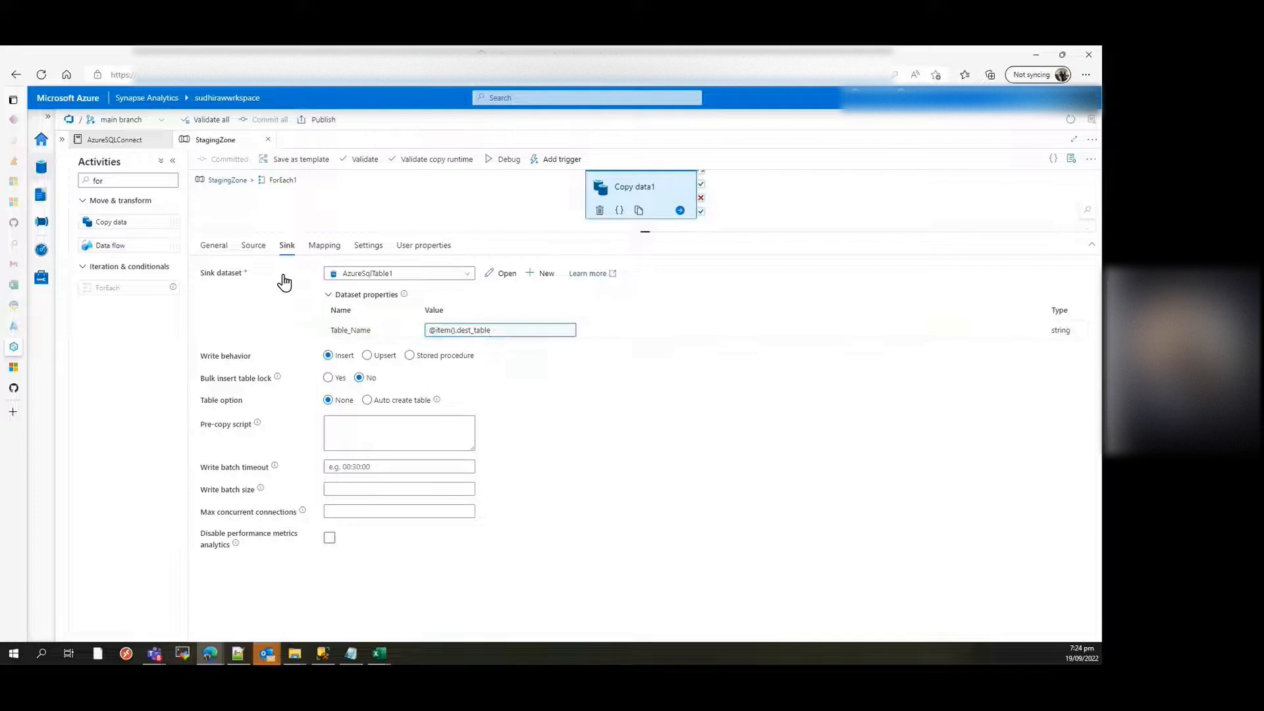
Step: Recheck Copy data1's source file and sink table expressions, and return to the ForEach1 settings in the StagingZone pipeline
{"action": "left_click", "coordinate": [253, 244]}
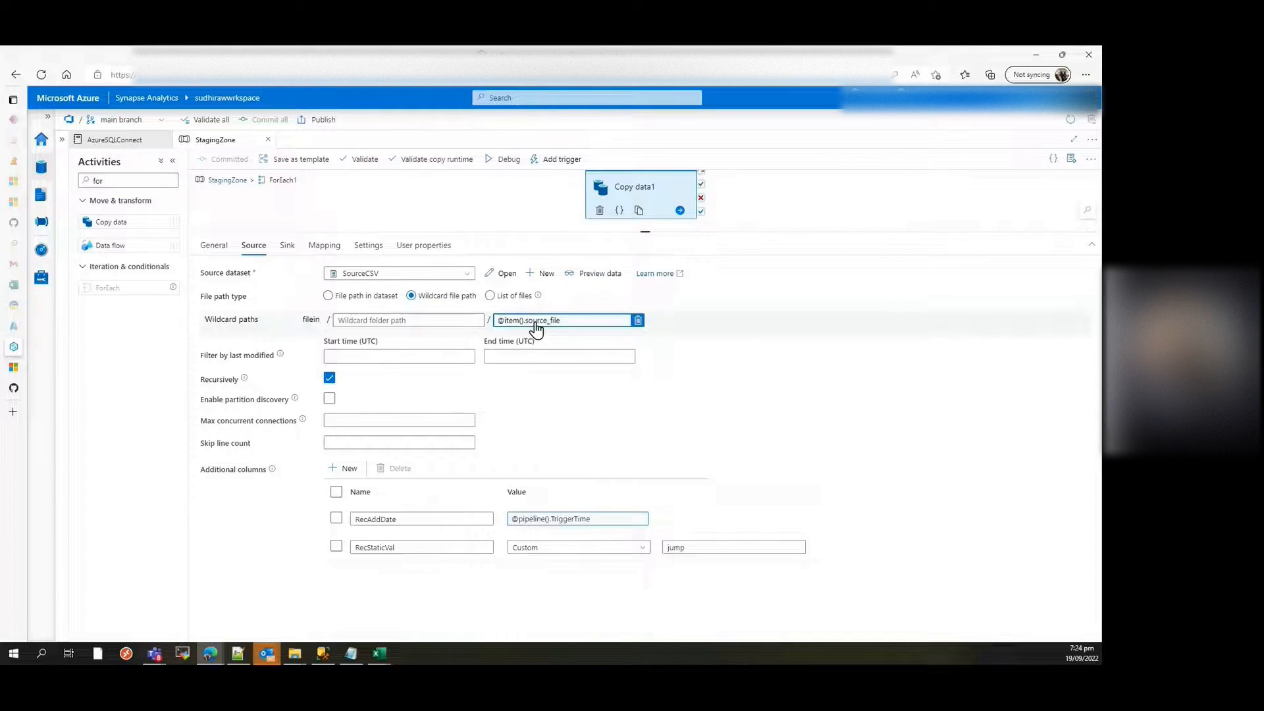
{"action": "left_click", "coordinate": [287, 245]}
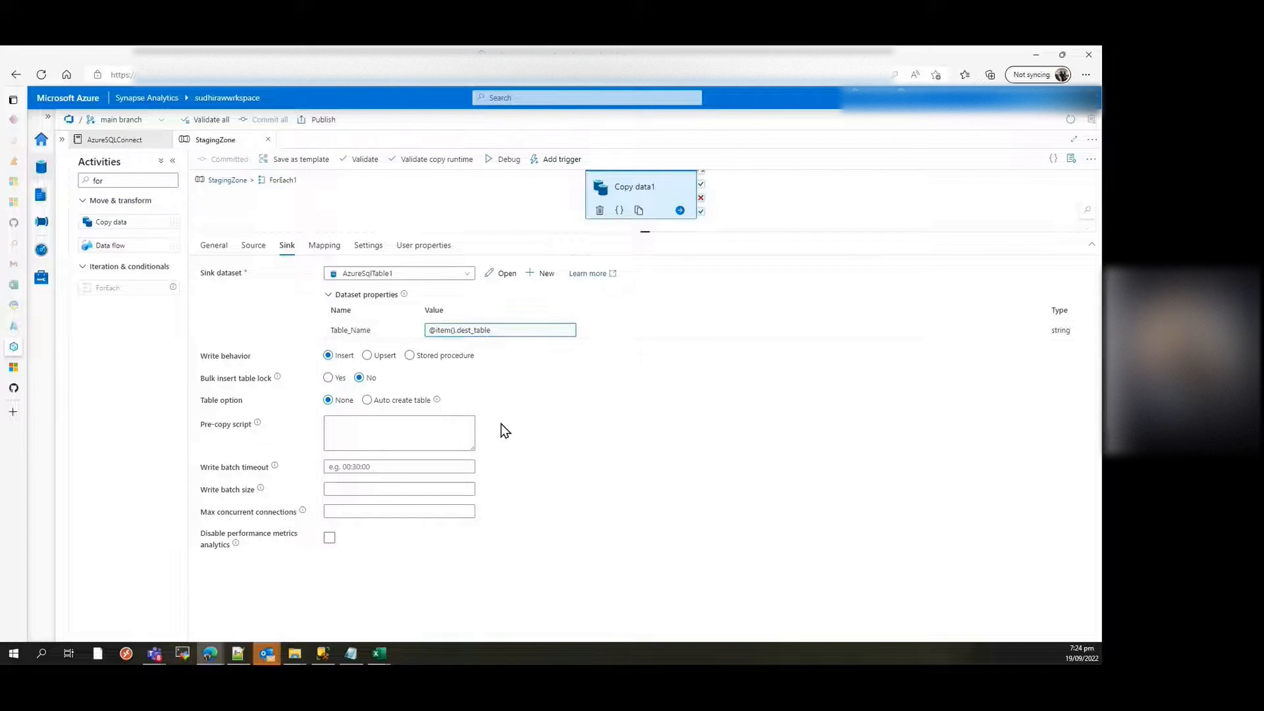
{"action": "left_click", "coordinate": [232, 180]}
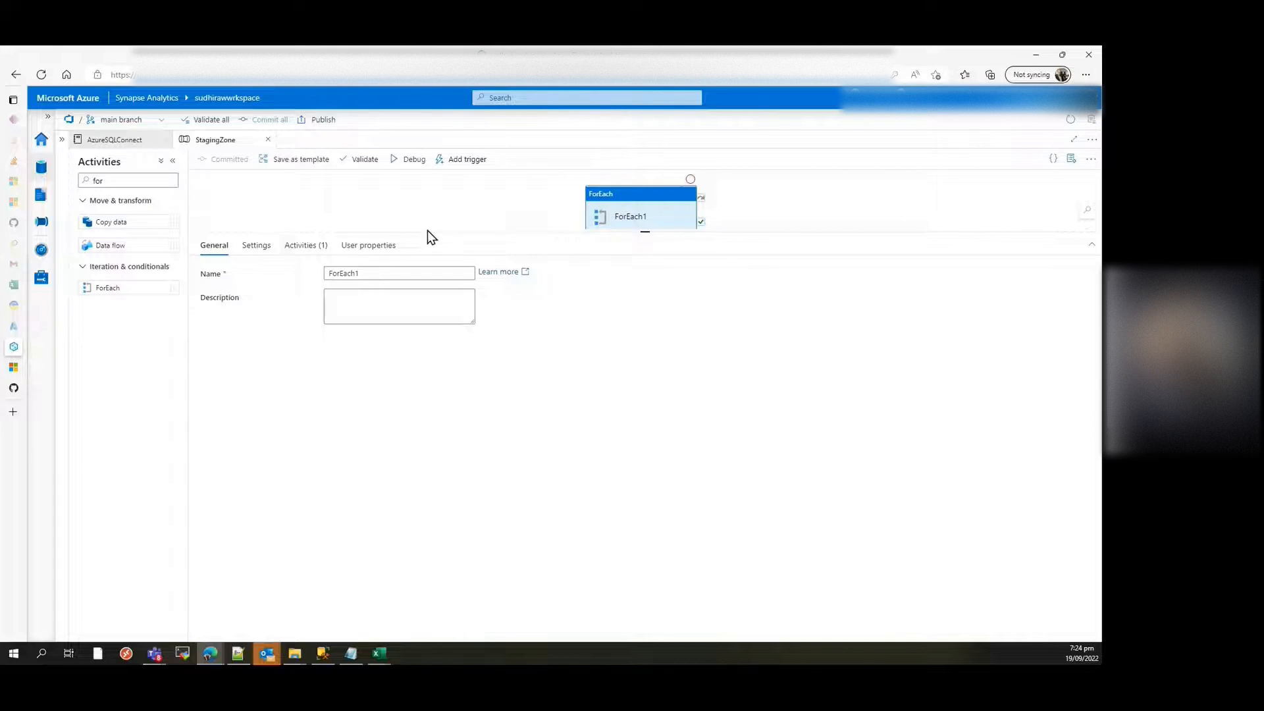
{"action": "left_click", "coordinate": [260, 250]}
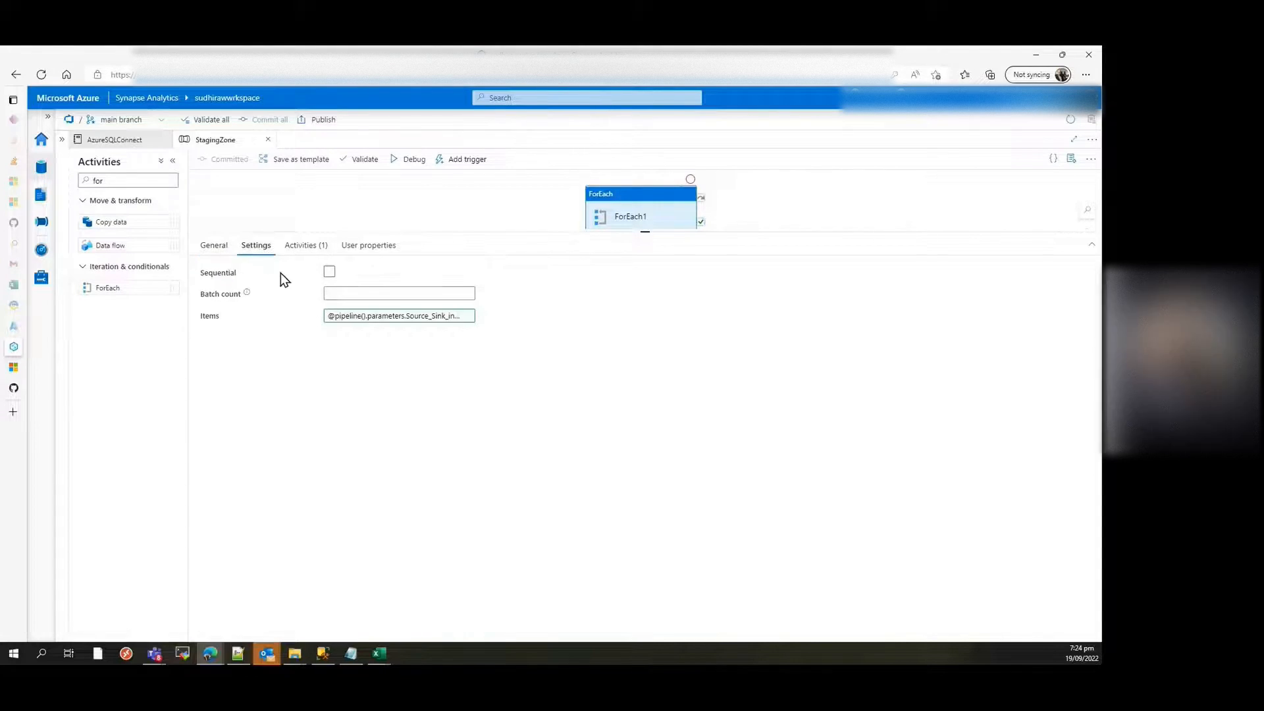
{"action": "left_click_drag", "start_coordinate": [647, 231], "coordinate": [666, 342]}
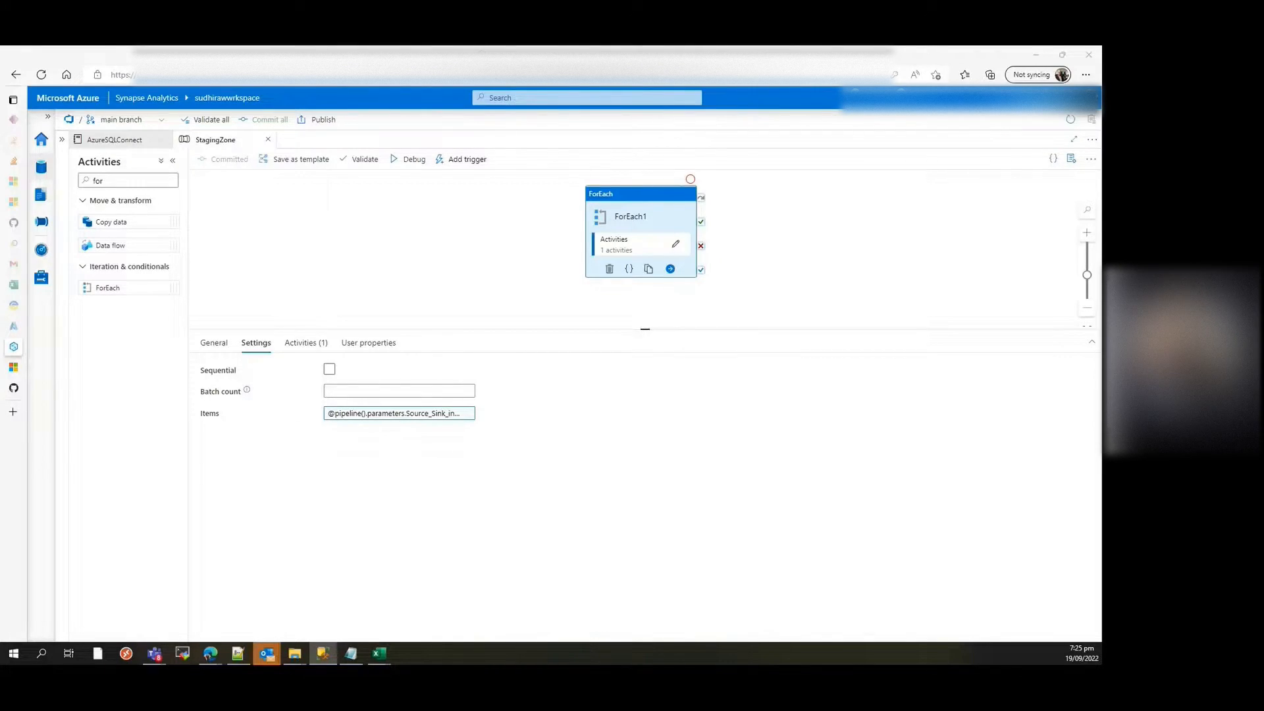
Step: Switch to SQL Server Management Studio and run only the two Select queries on dbo.Products and dbo.Actors
{"action": "key", "text": "alt+Tab"}
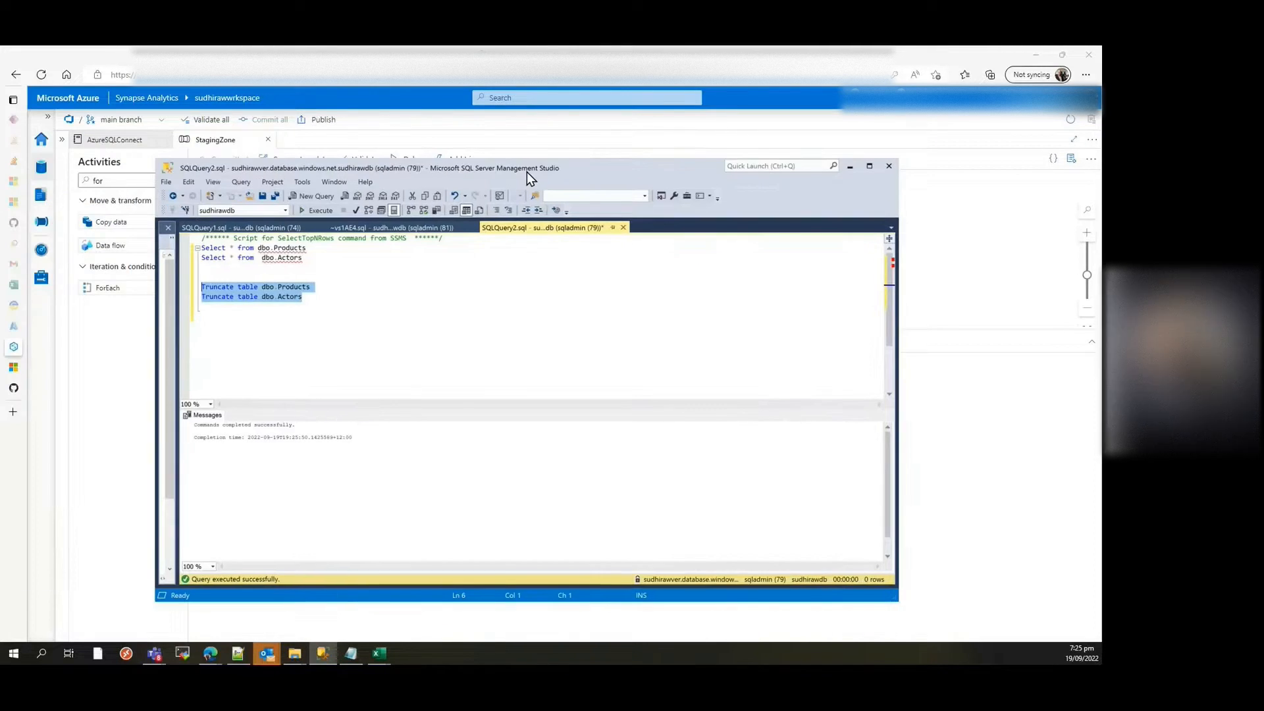
{"action": "double_click", "coordinate": [526, 172]}
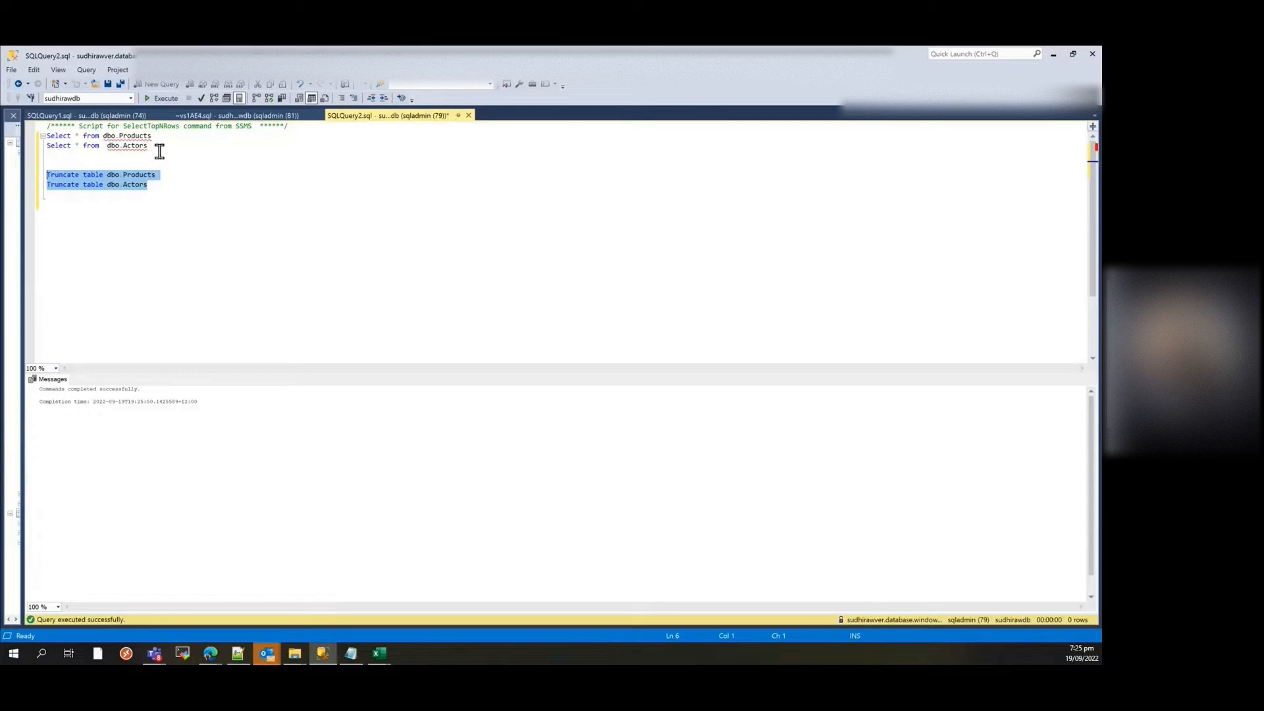
{"action": "left_click_drag", "start_coordinate": [160, 150], "coordinate": [45, 135]}
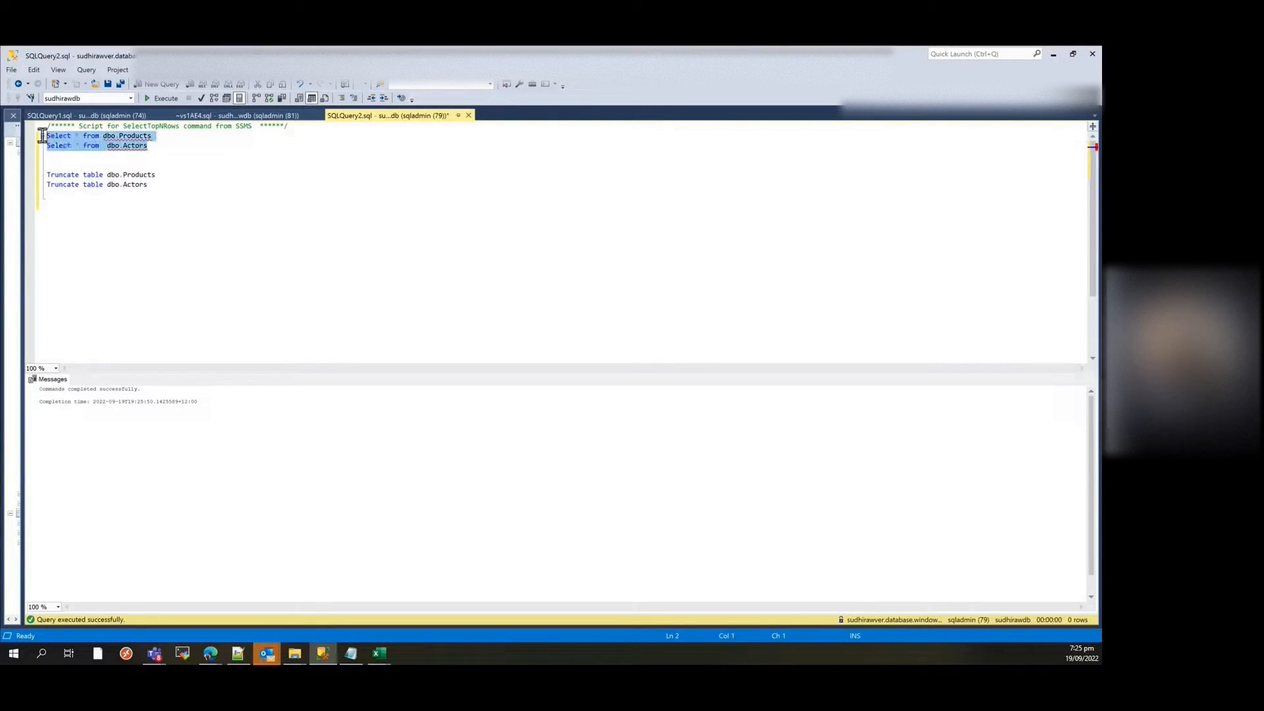
{"action": "left_click", "coordinate": [160, 97]}
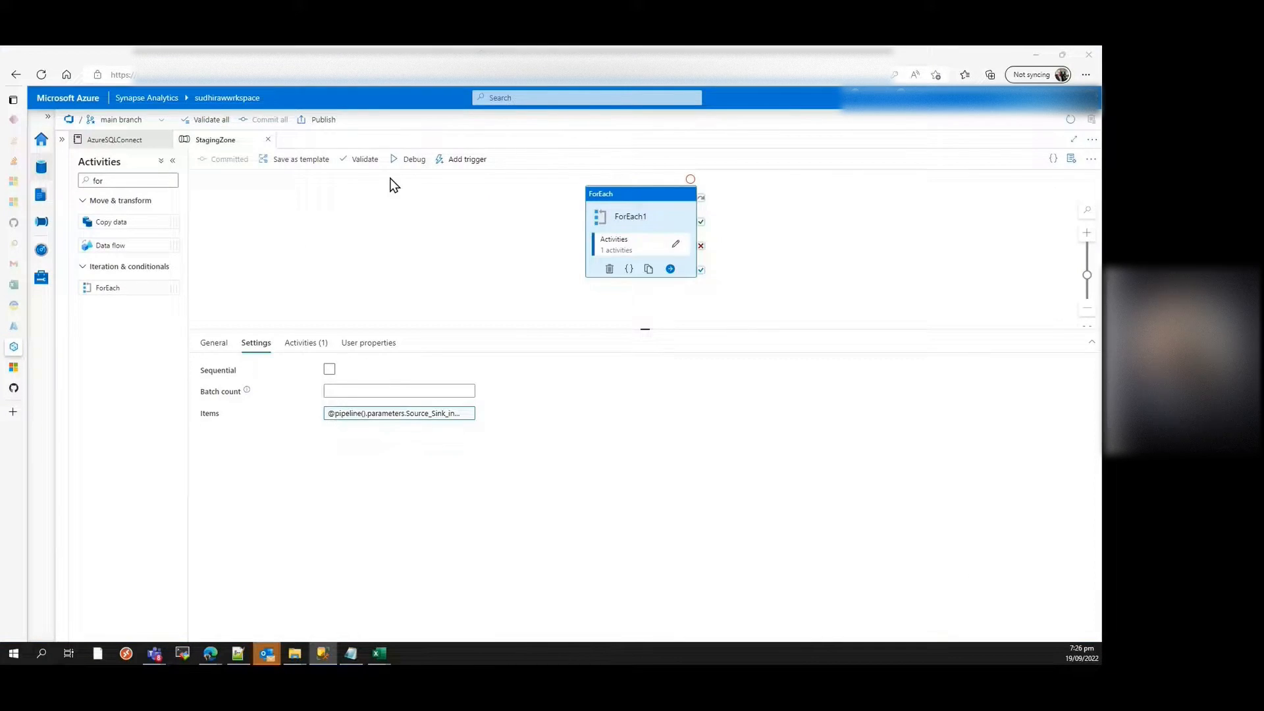
Step: Debug the StagingZone pipeline in Synapse with its existing Source_Sink_info parameter value, and refresh the run output to check the activity statuses
{"action": "left_click", "coordinate": [411, 164]}
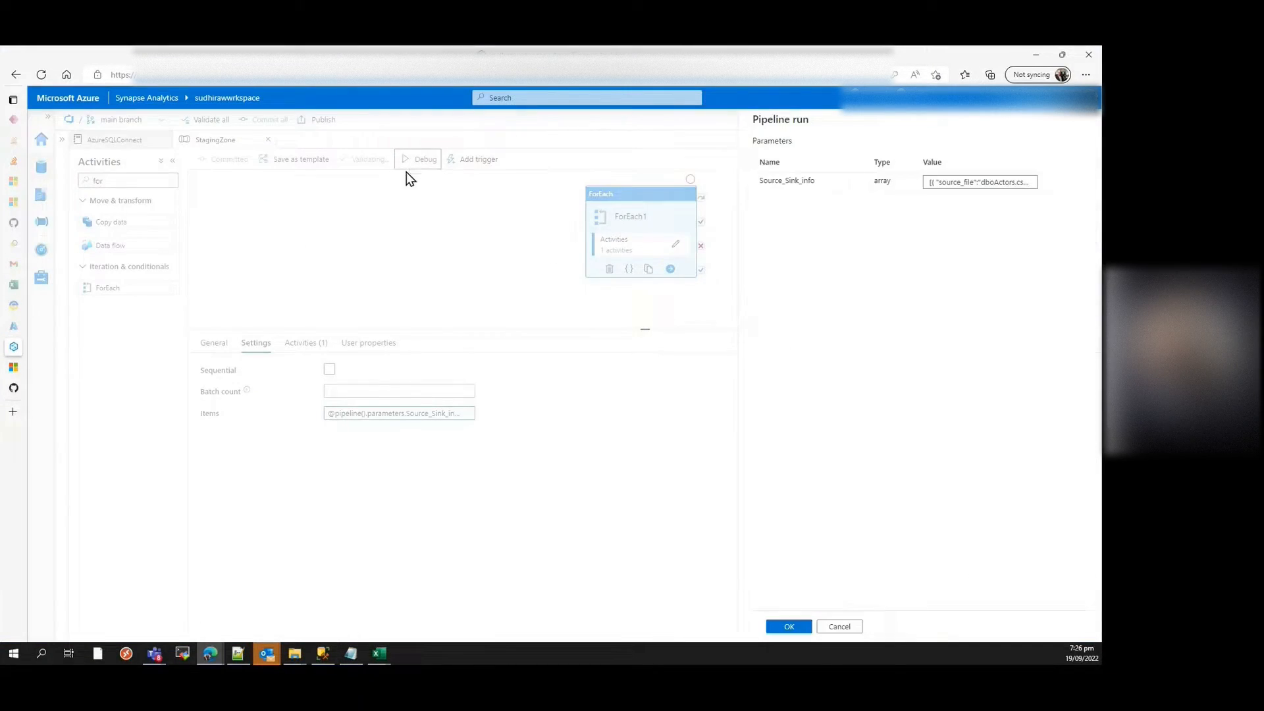
{"action": "left_click", "coordinate": [790, 625]}
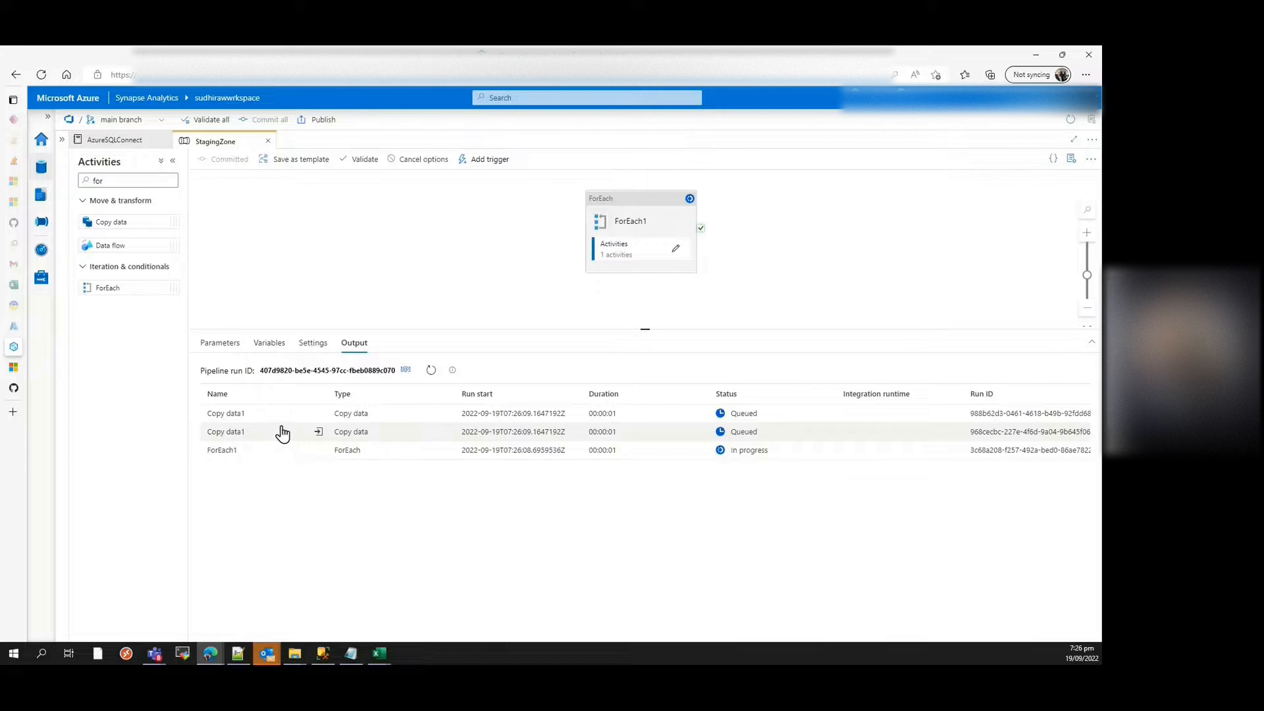
{"action": "left_click", "coordinate": [430, 369]}
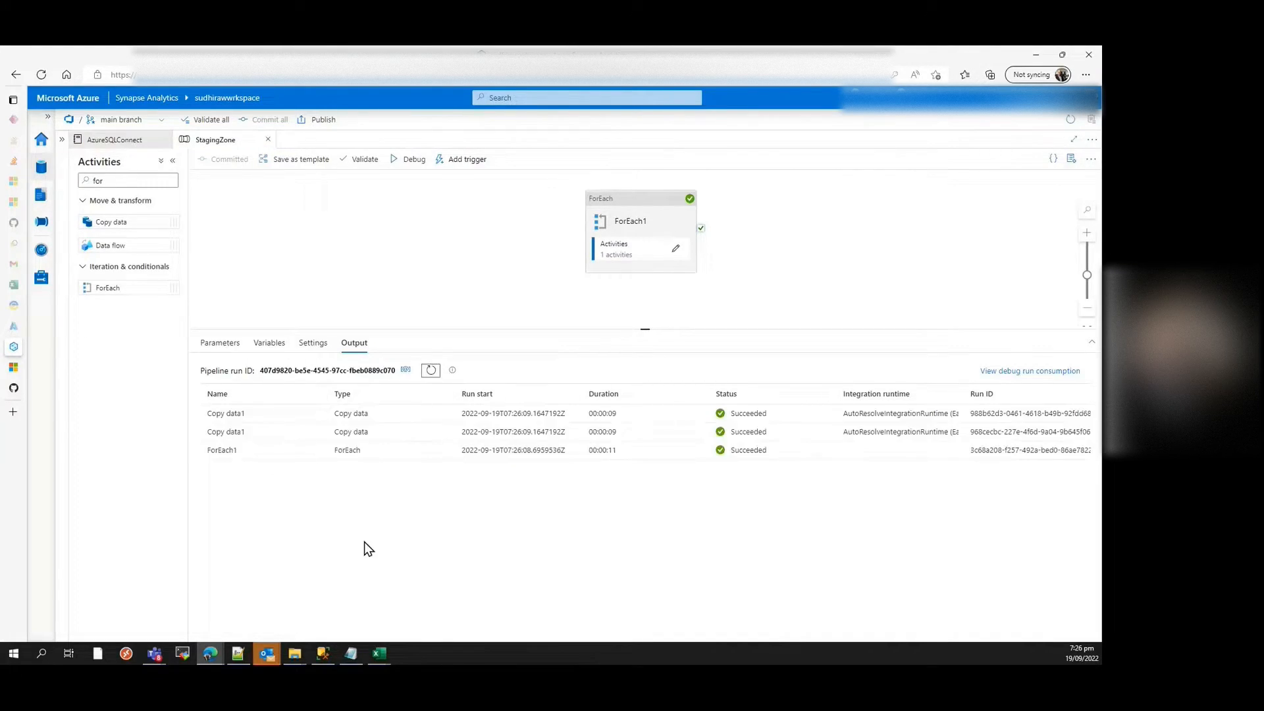
{"action": "mouse_move", "coordinate": [297, 460]}
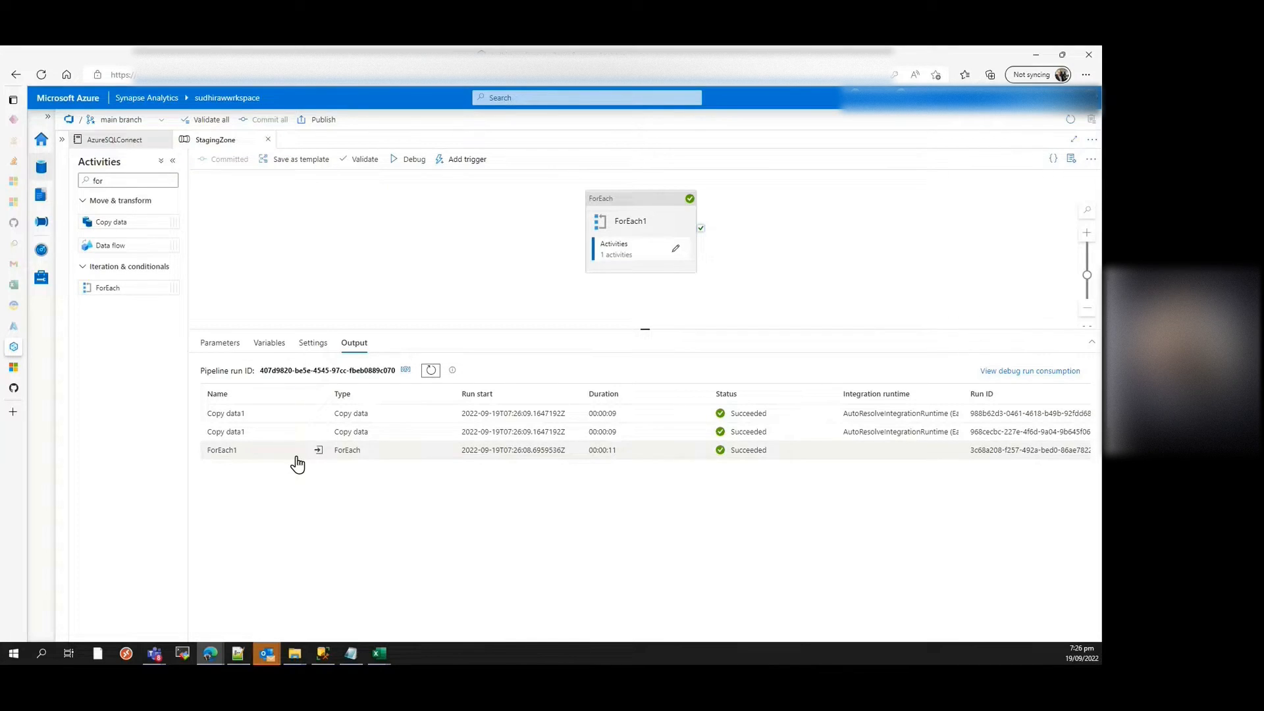
Step: Switch to SQL Server Management Studio, examine the loaded dbo.Products and dbo.Actors rows with their RecAddDate and RecStaticVal columns, and return to Synapse
{"action": "key", "text": "alt+Tab"}
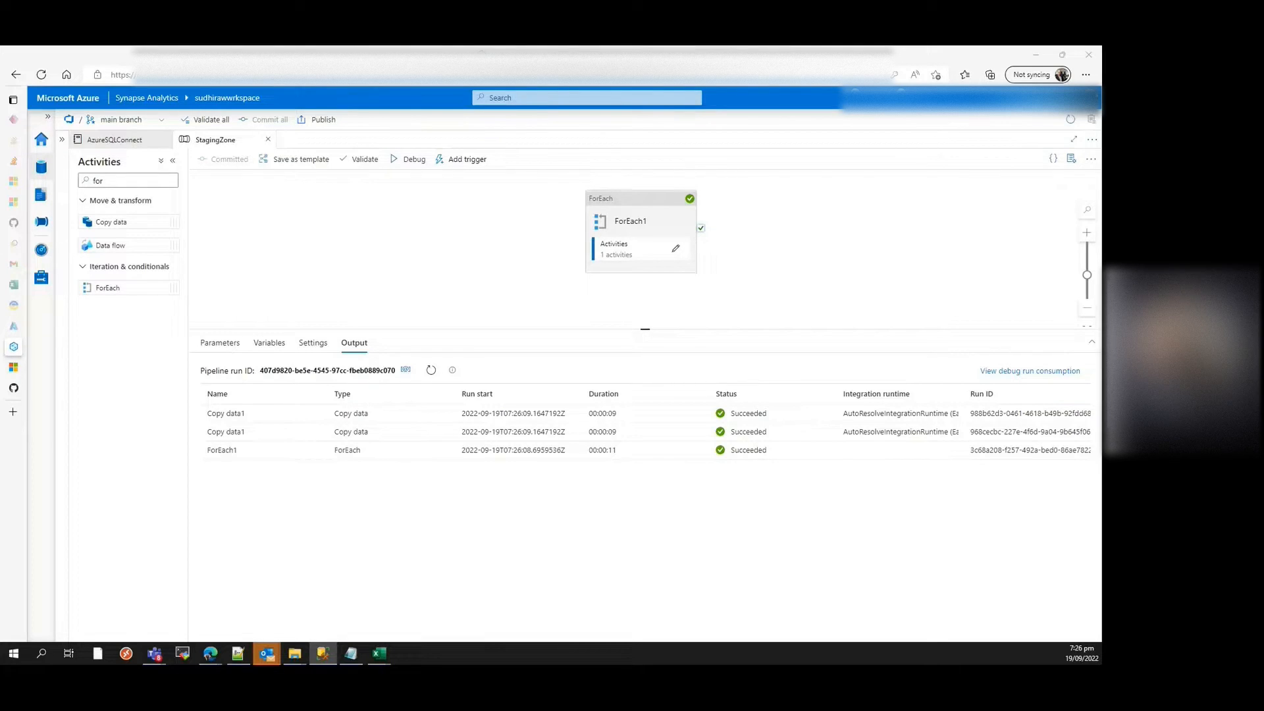
{"action": "left_click_drag", "start_coordinate": [510, 664], "coordinate": [630, 129]}
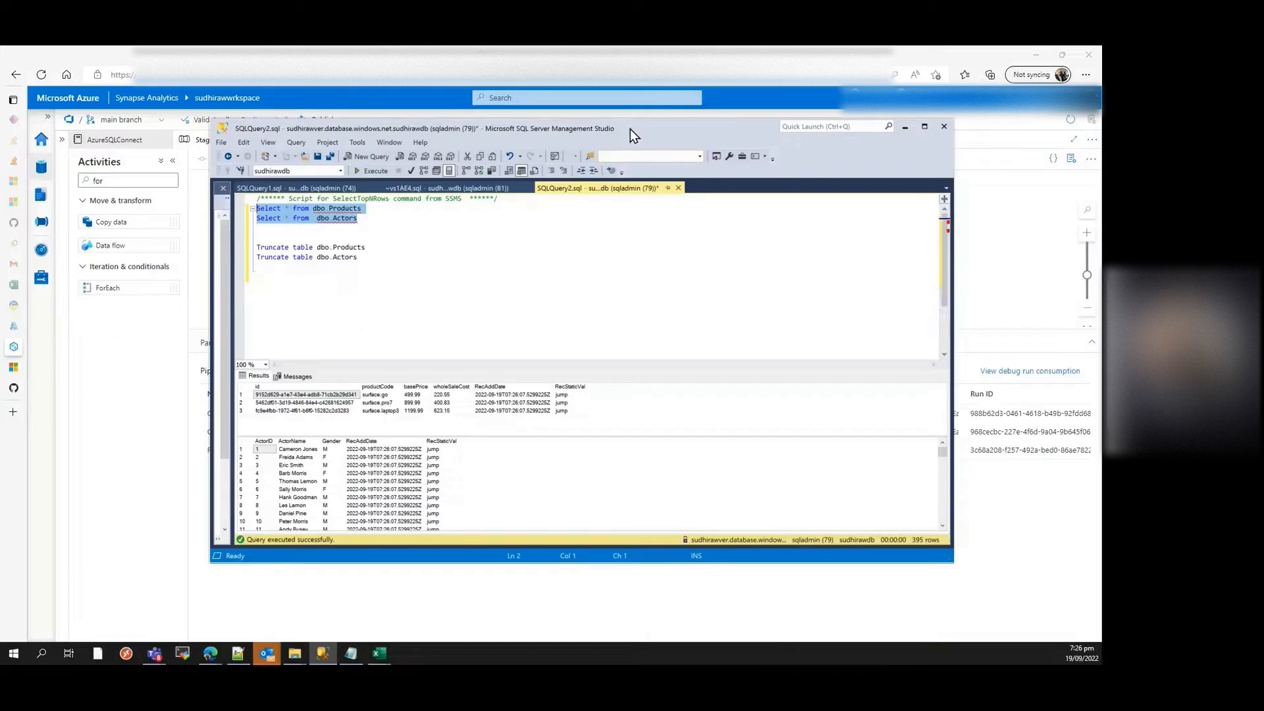
{"action": "double_click", "coordinate": [610, 128]}
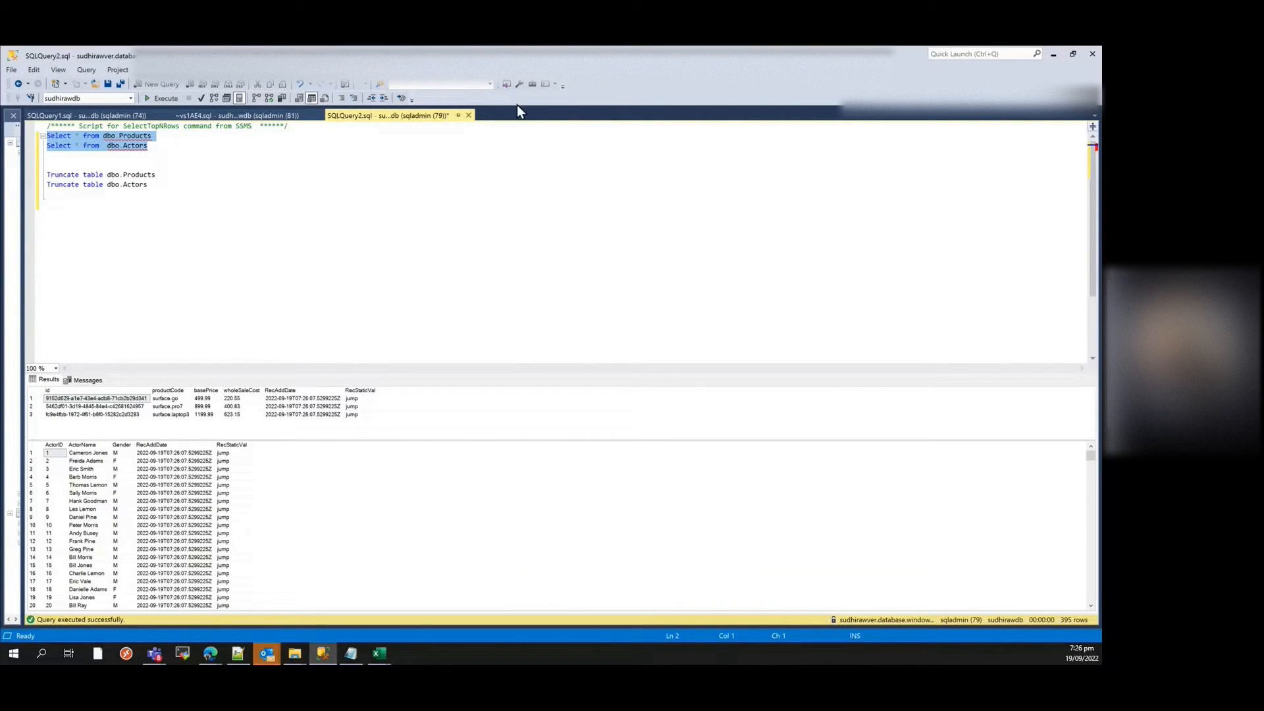
{"action": "double_click", "coordinate": [516, 49]}
{"action": "left_click", "coordinate": [652, 579]}
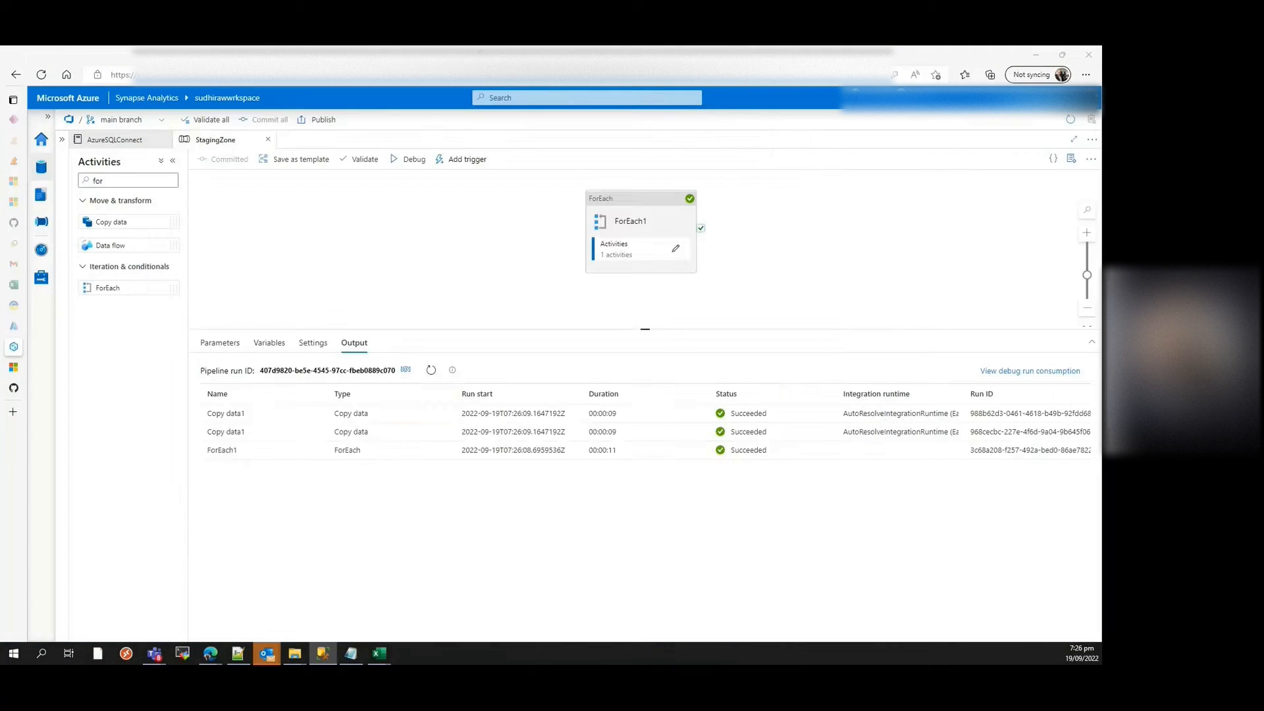
Step: Open Copy data1 inside ForEach1 and examine its column mapping and sink settings
{"action": "left_click", "coordinate": [620, 248]}
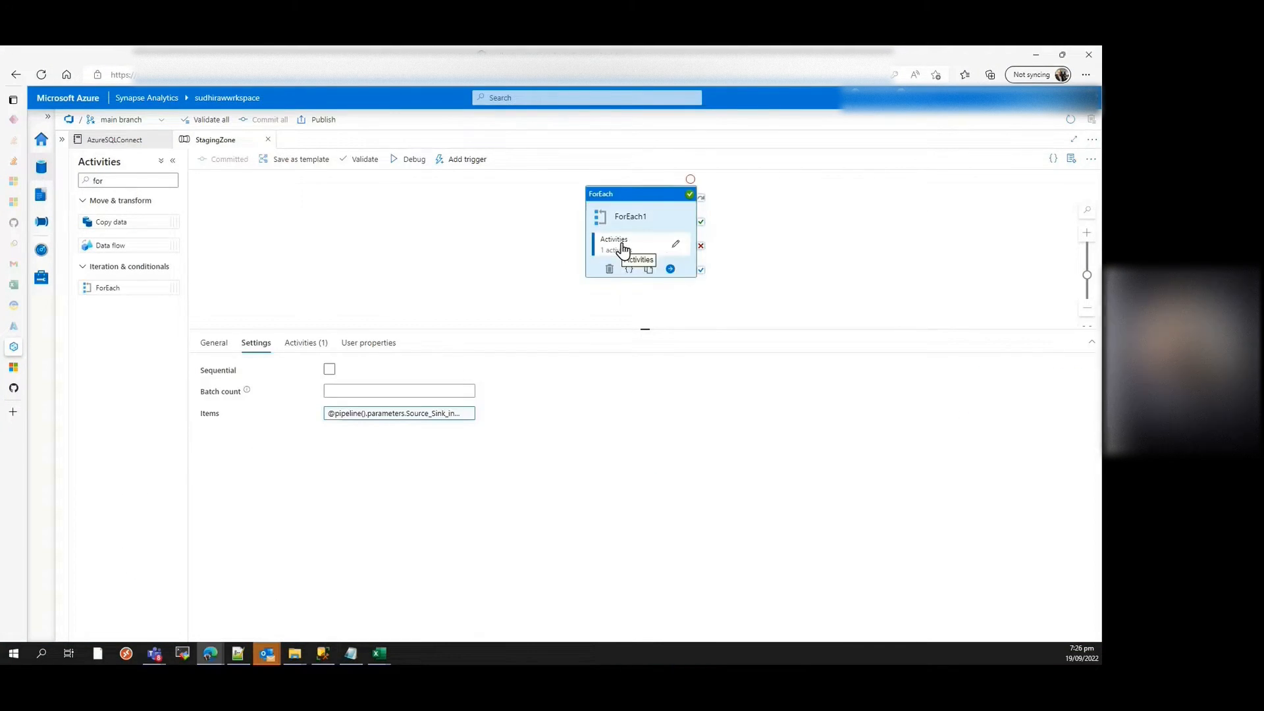
{"action": "left_click", "coordinate": [673, 244]}
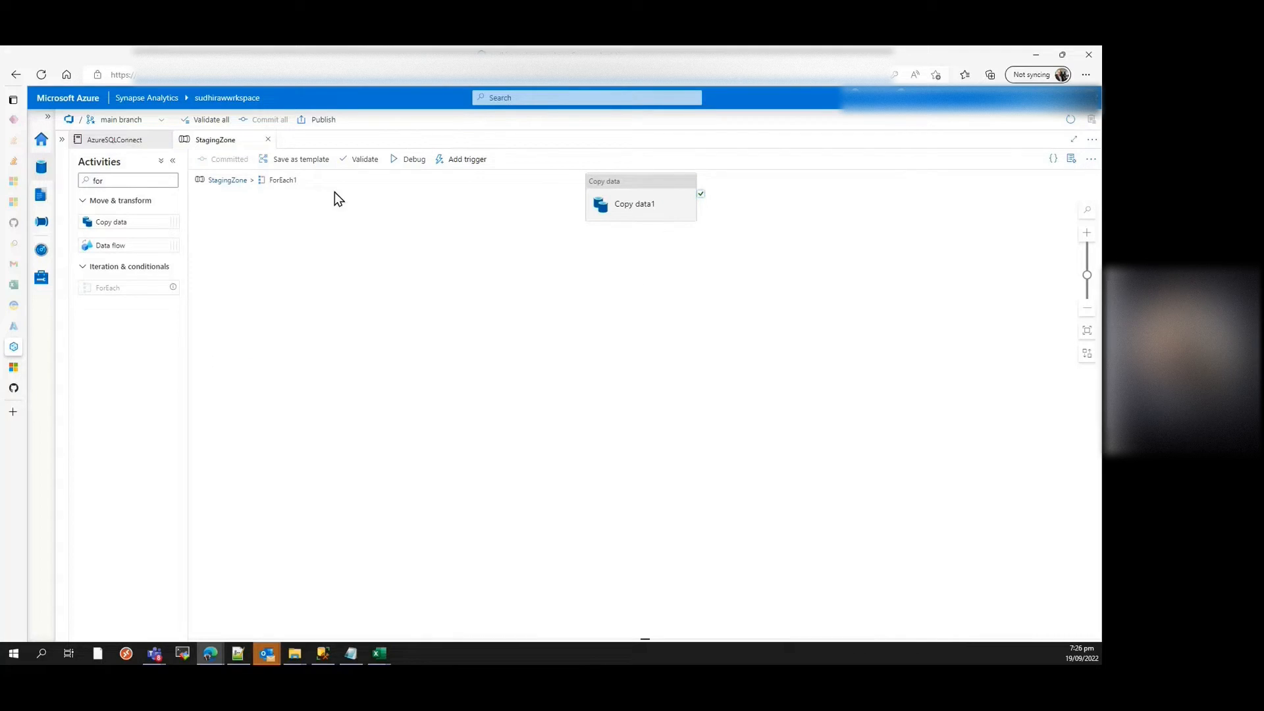
{"action": "left_click", "coordinate": [622, 205]}
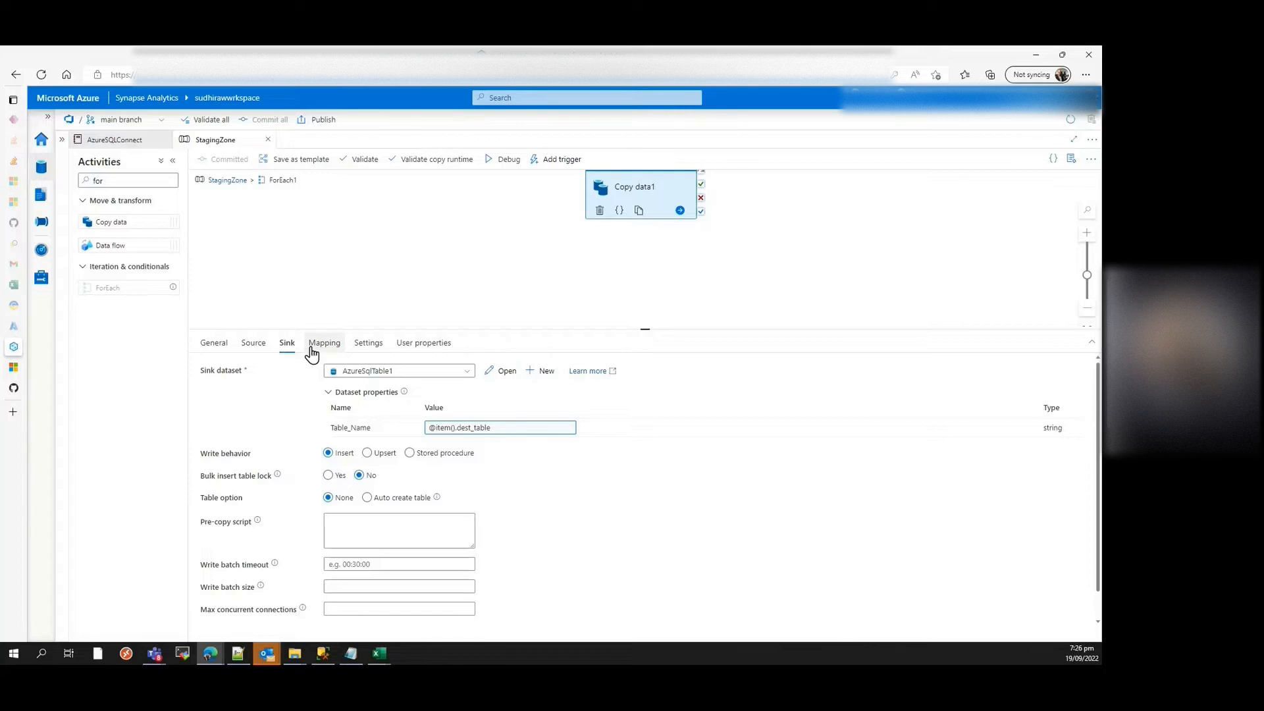
{"action": "left_click", "coordinate": [311, 349]}
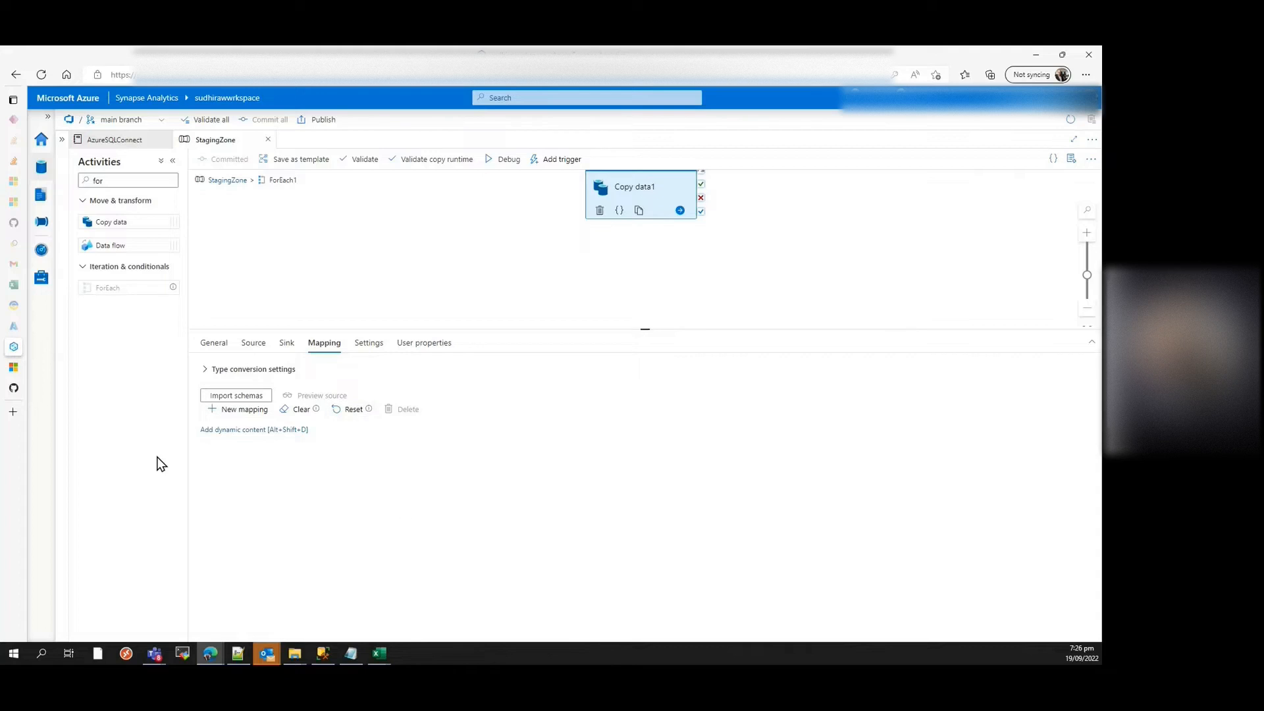
{"action": "left_click", "coordinate": [287, 342]}
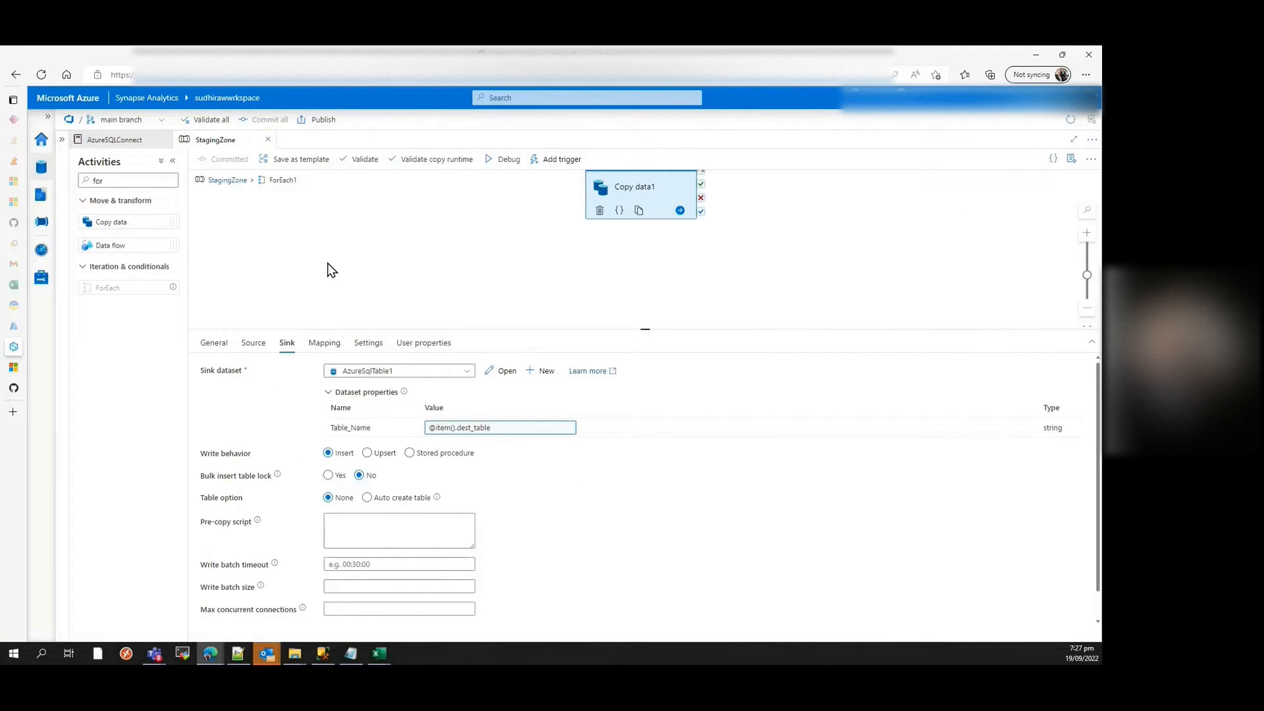